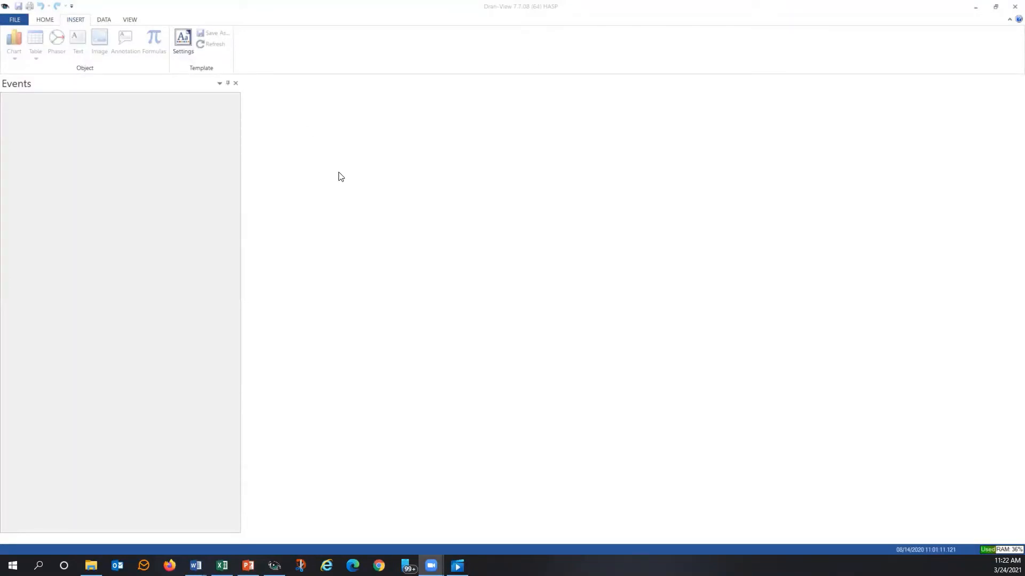
Step: Open the recent file 18037 STEP LOAD_session39.ddbx
{"action": "left_click", "coordinate": [16, 22]}
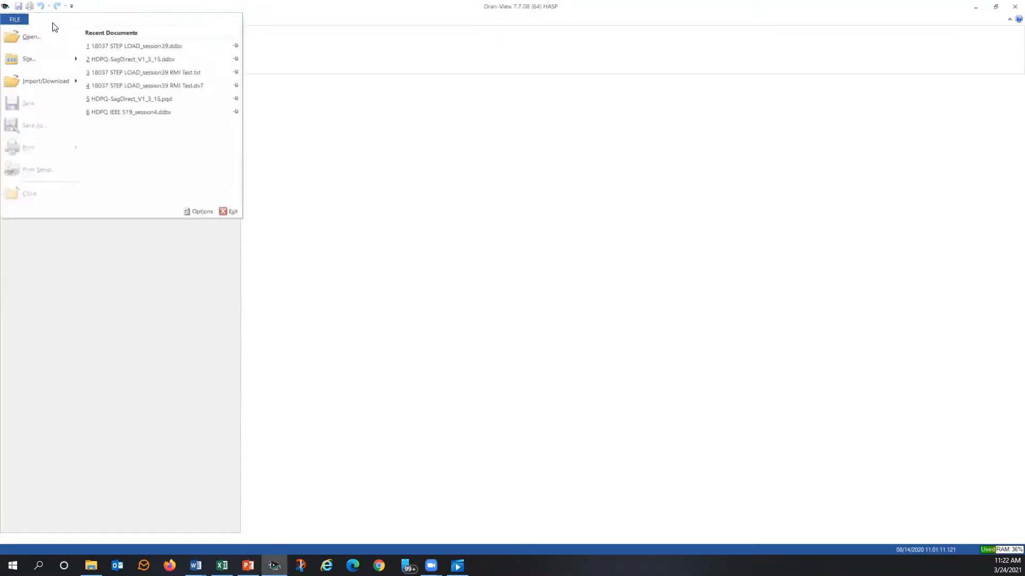
{"action": "left_click", "coordinate": [102, 46]}
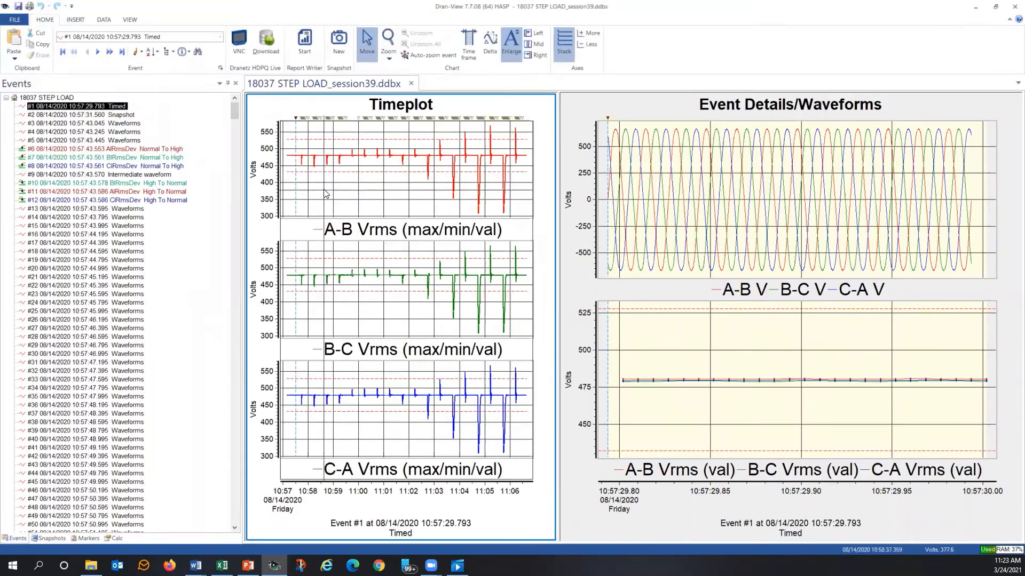
Step: Limit the timeplot to the A-B Vrms and A-B VPeak channels and stack them on separate axes
{"action": "right_click", "coordinate": [325, 192]}
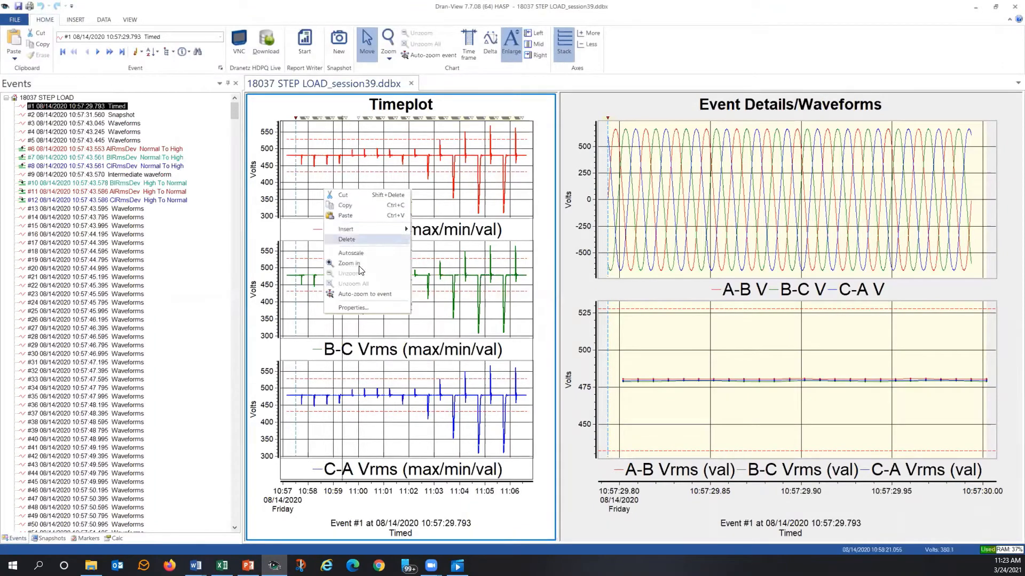
{"action": "left_click", "coordinate": [360, 308]}
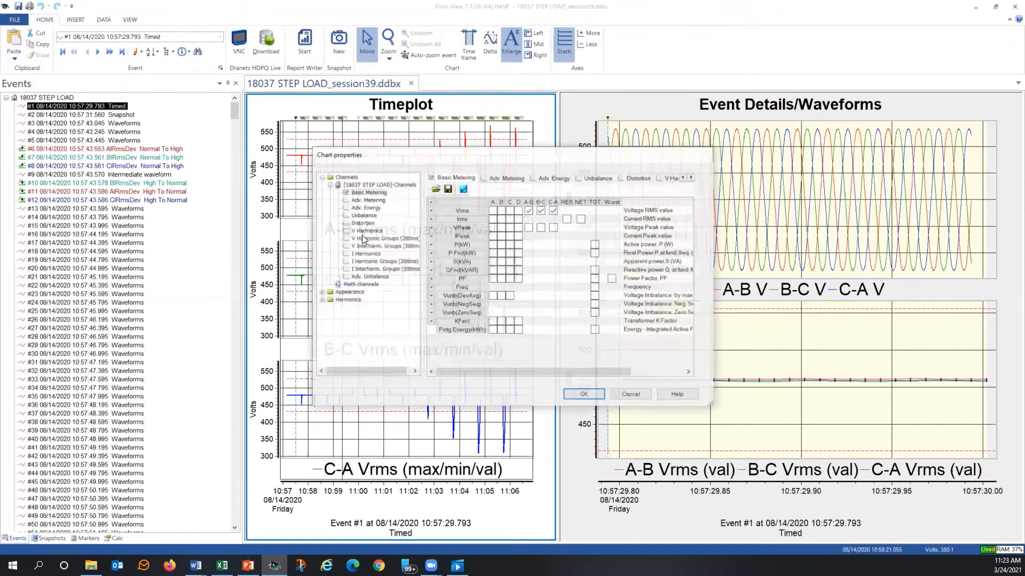
{"action": "left_click", "coordinate": [540, 211]}
{"action": "left_click", "coordinate": [552, 211]}
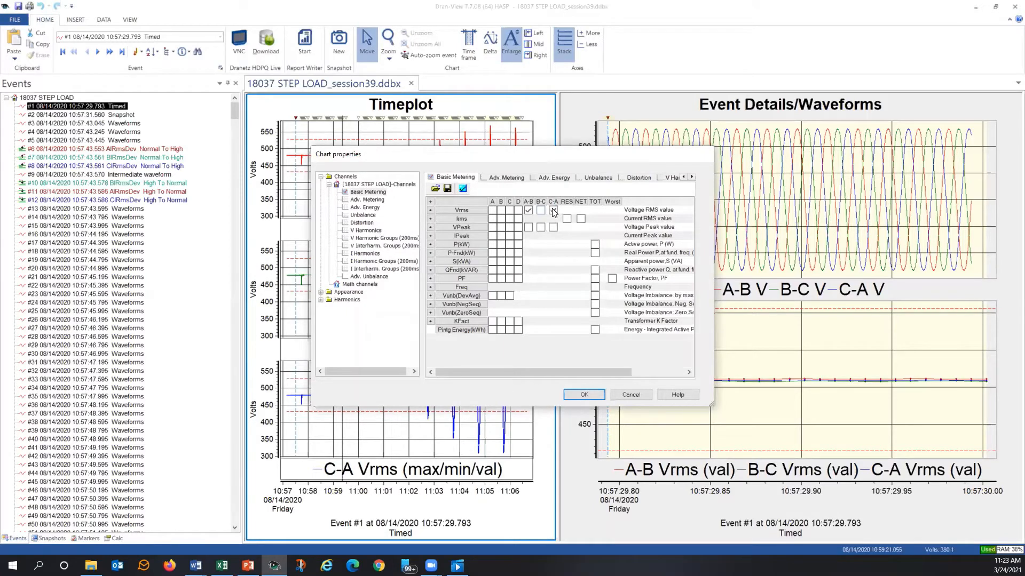
{"action": "left_click", "coordinate": [529, 227]}
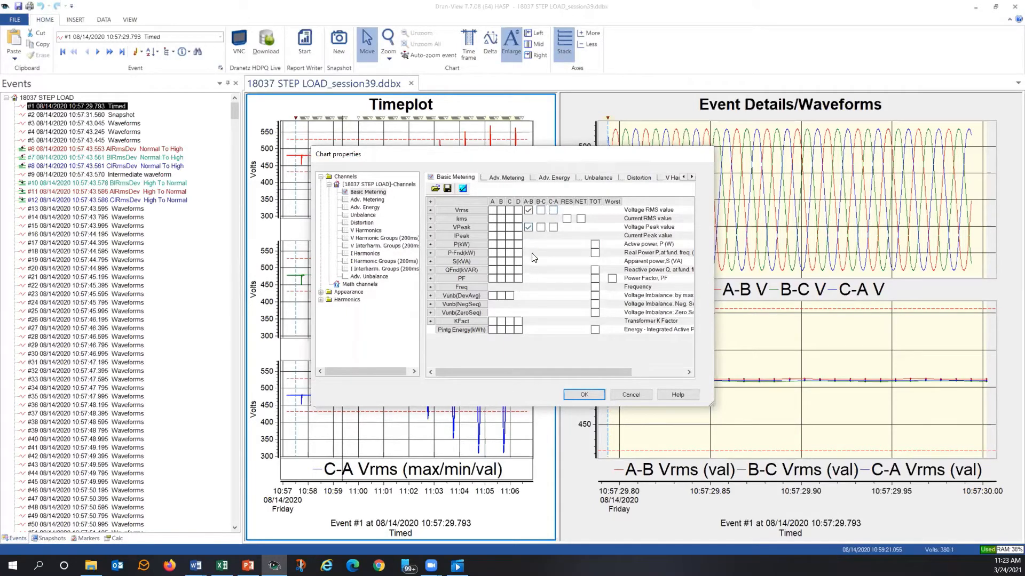
{"action": "left_click", "coordinate": [583, 394]}
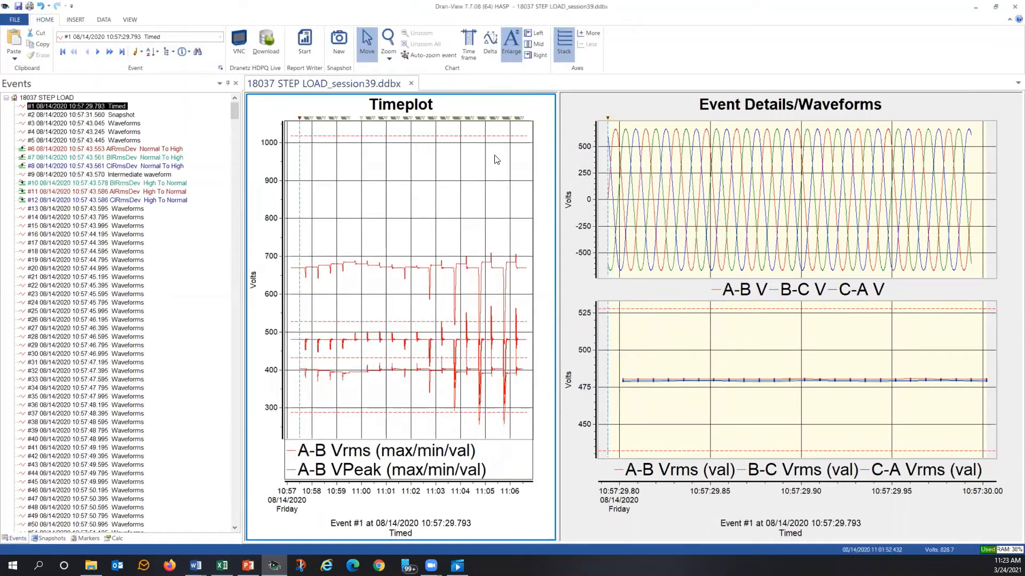
{"action": "left_click", "coordinate": [561, 50]}
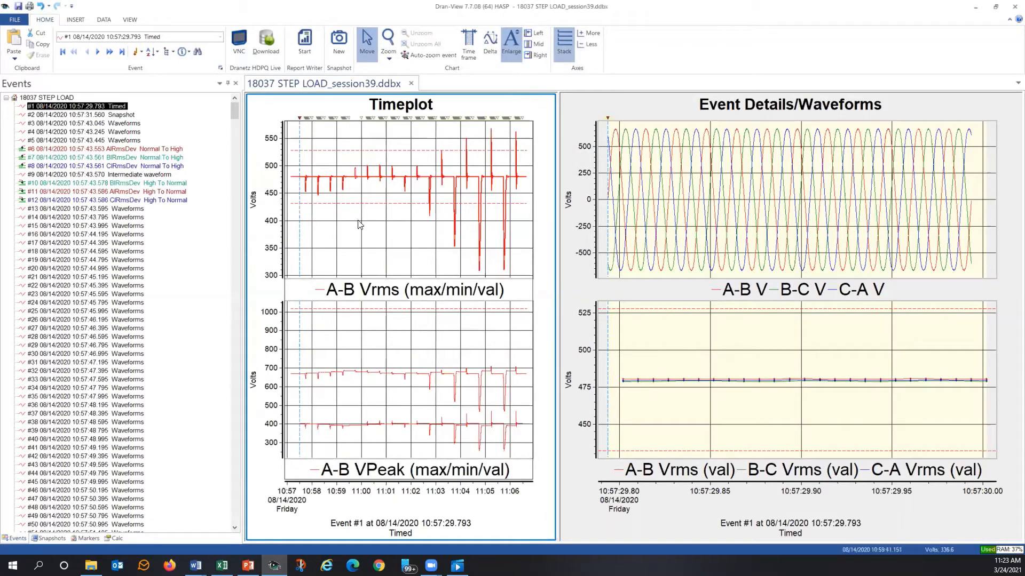
Step: Replace the A-B VPeak channel in the timeplot with phase A Irms
{"action": "double_click", "coordinate": [352, 236]}
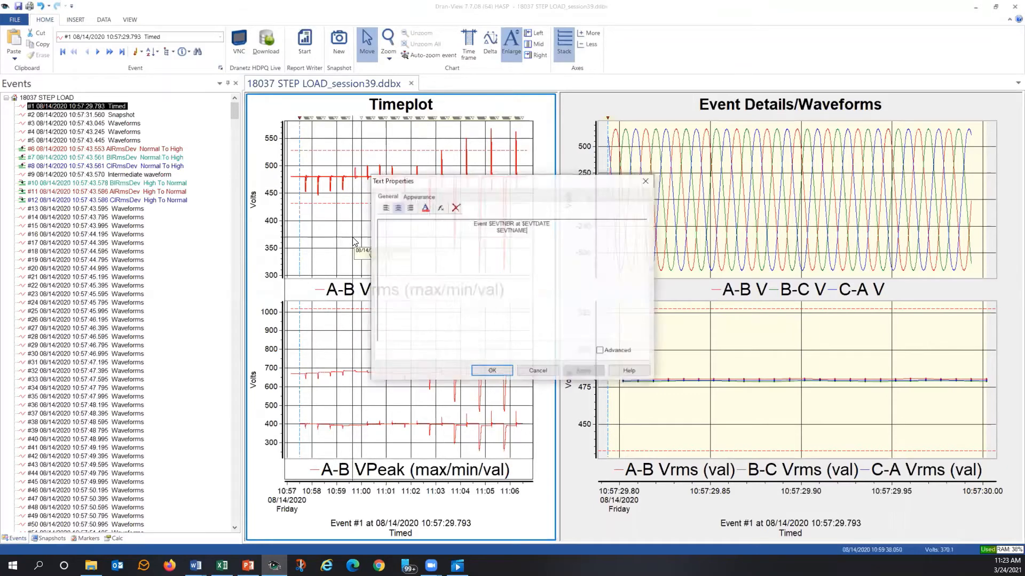
{"action": "left_click", "coordinate": [538, 371]}
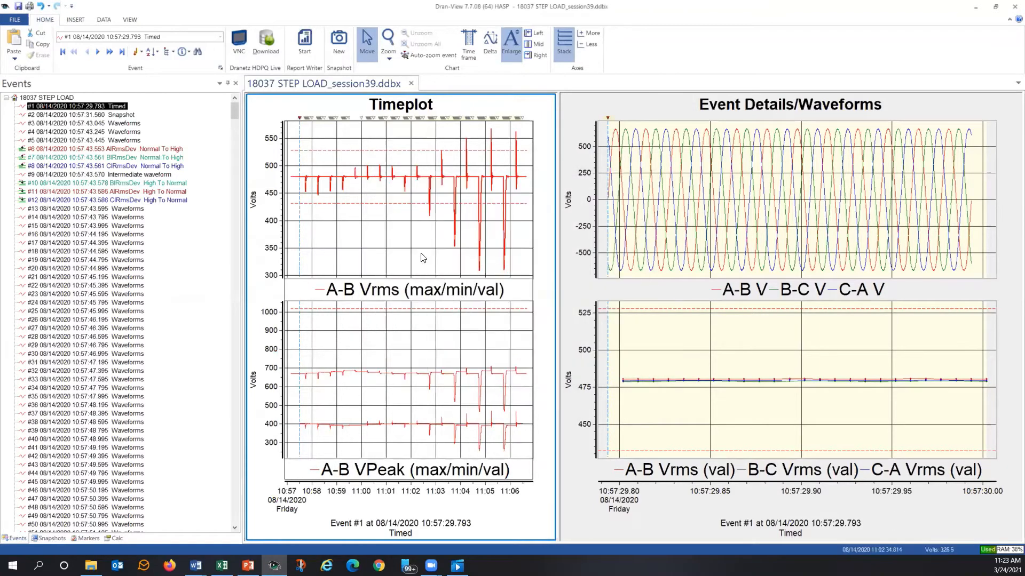
{"action": "double_click", "coordinate": [403, 239]}
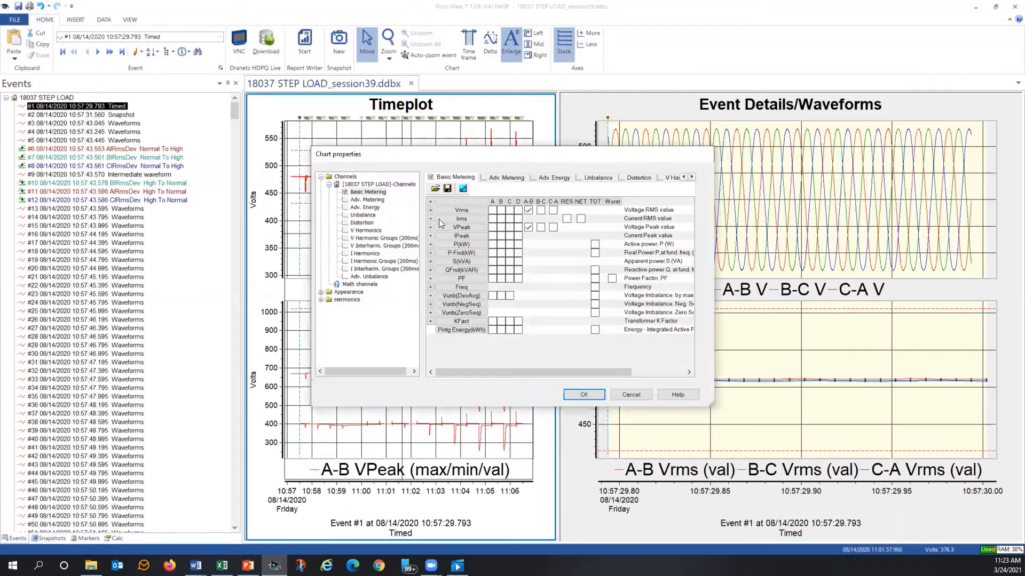
{"action": "left_click", "coordinate": [492, 219]}
{"action": "left_click", "coordinate": [572, 397]}
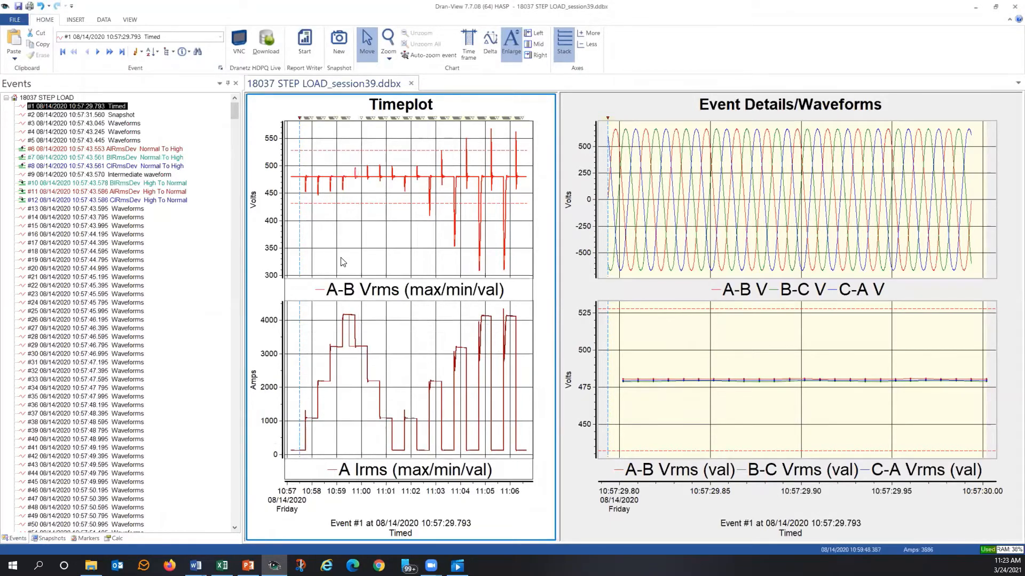
Step: Start a new formula among the math channels in the timeplot's chart properties
{"action": "mouse_move", "coordinate": [339, 242]}
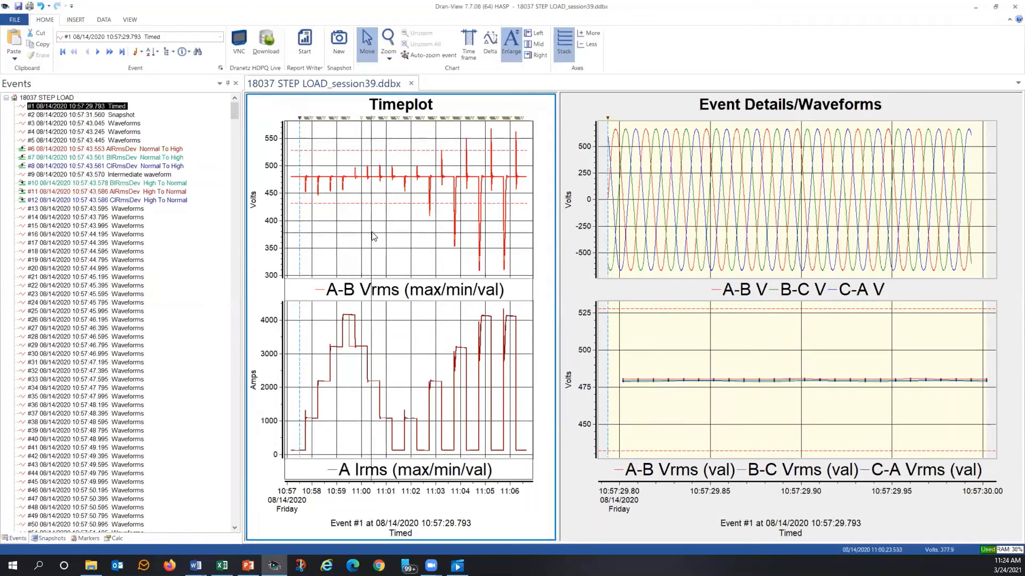
{"action": "mouse_move", "coordinate": [373, 236]}
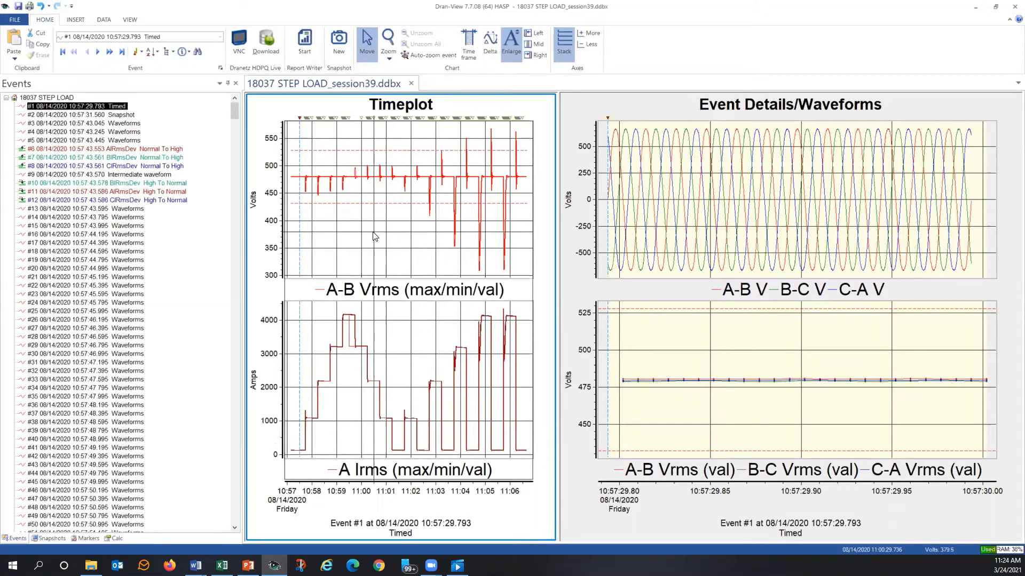
{"action": "right_click", "coordinate": [374, 235]}
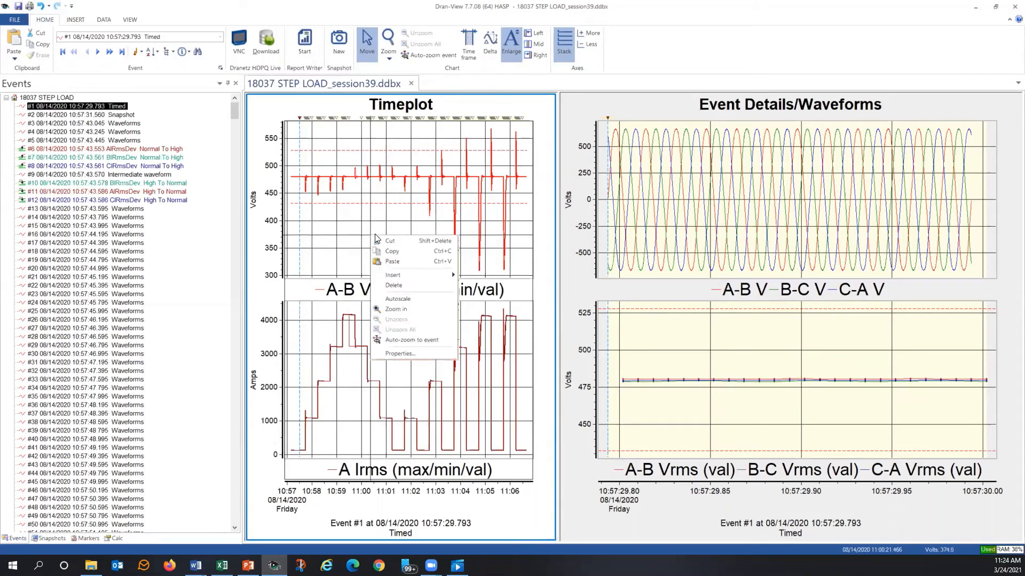
{"action": "left_click", "coordinate": [400, 354]}
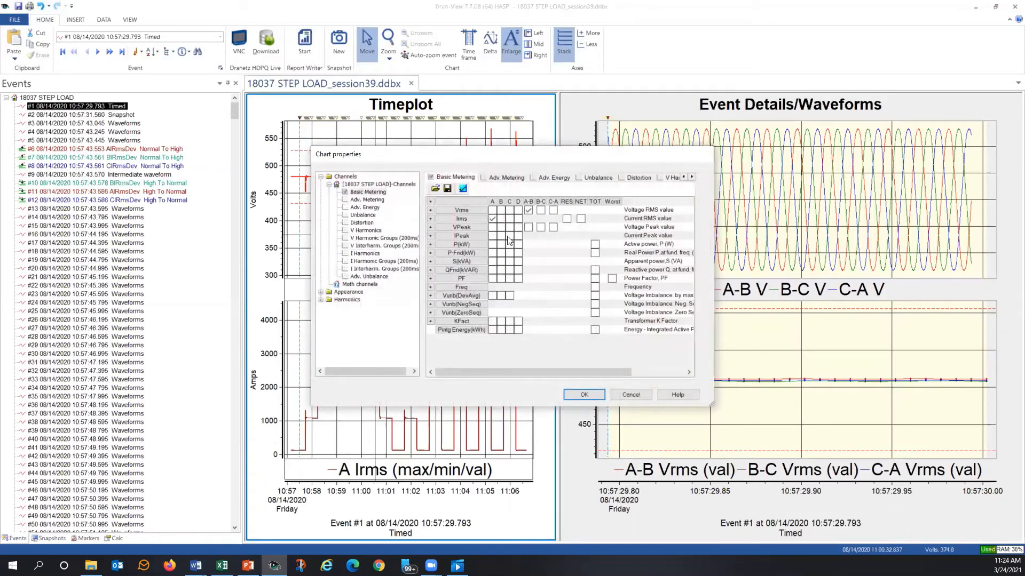
{"action": "left_click", "coordinate": [368, 284]}
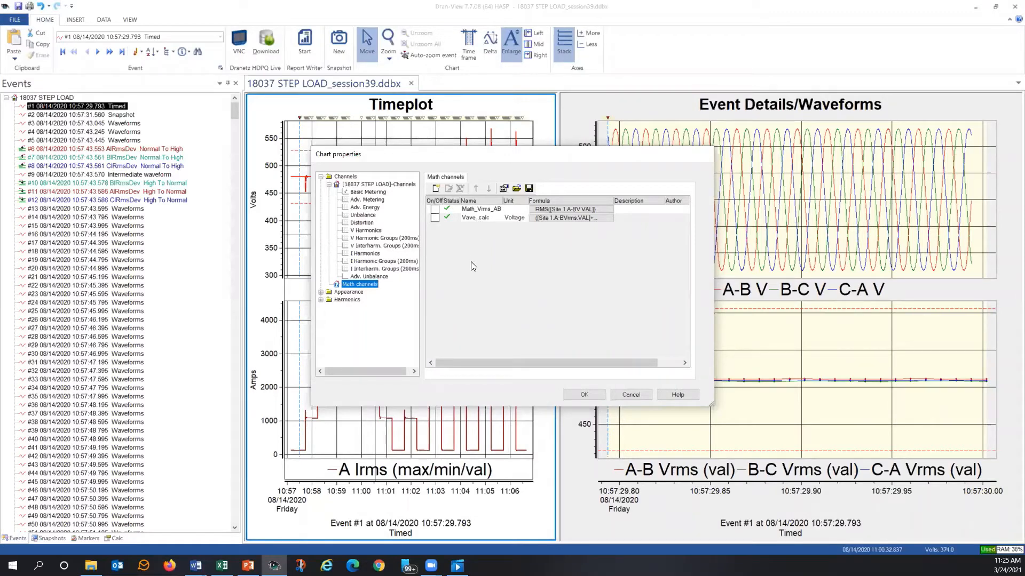
{"action": "left_click", "coordinate": [436, 190]}
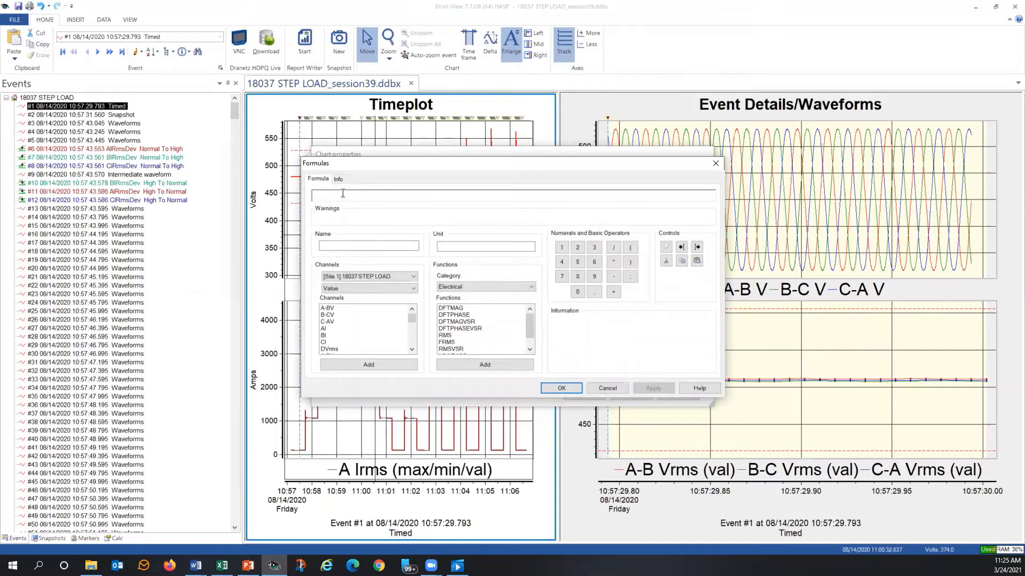
Step: Add the RMS function from the Electrical category to the new formula
{"action": "left_click", "coordinate": [342, 244]}
{"action": "left_click", "coordinate": [454, 247]}
{"action": "left_click", "coordinate": [530, 289]}
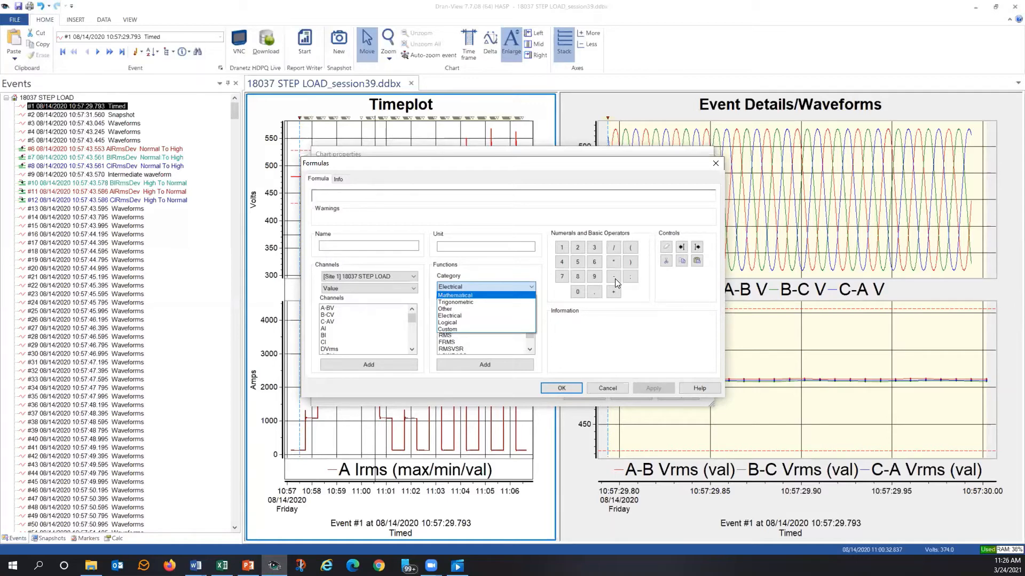
{"action": "left_click", "coordinate": [582, 341]}
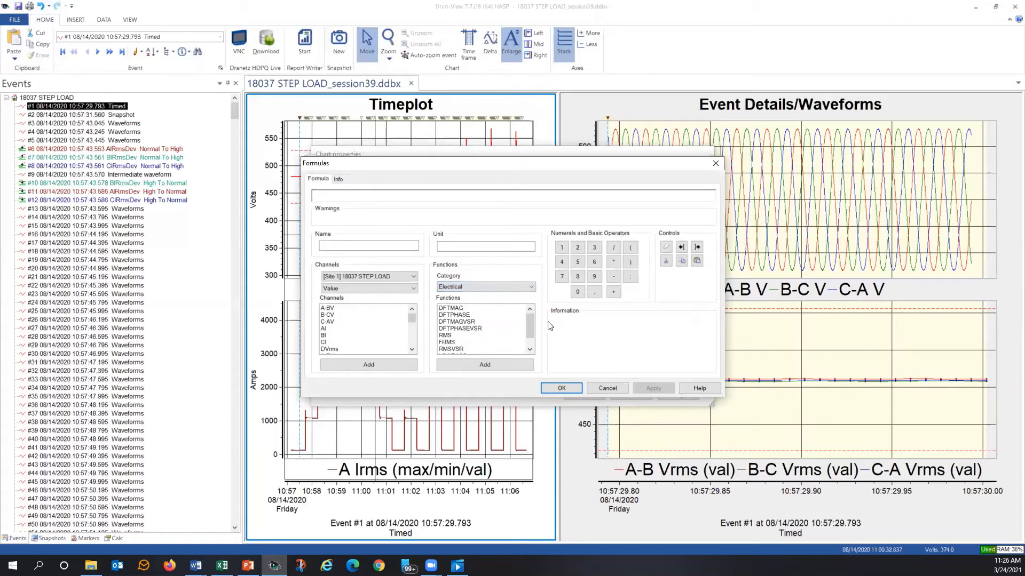
{"action": "left_click", "coordinate": [447, 335]}
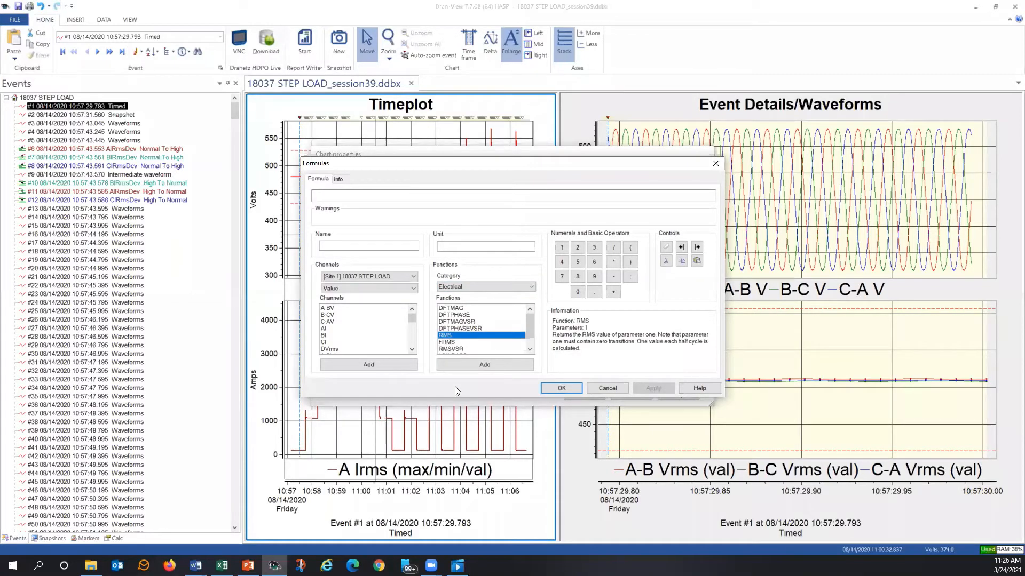
{"action": "left_click", "coordinate": [476, 365]}
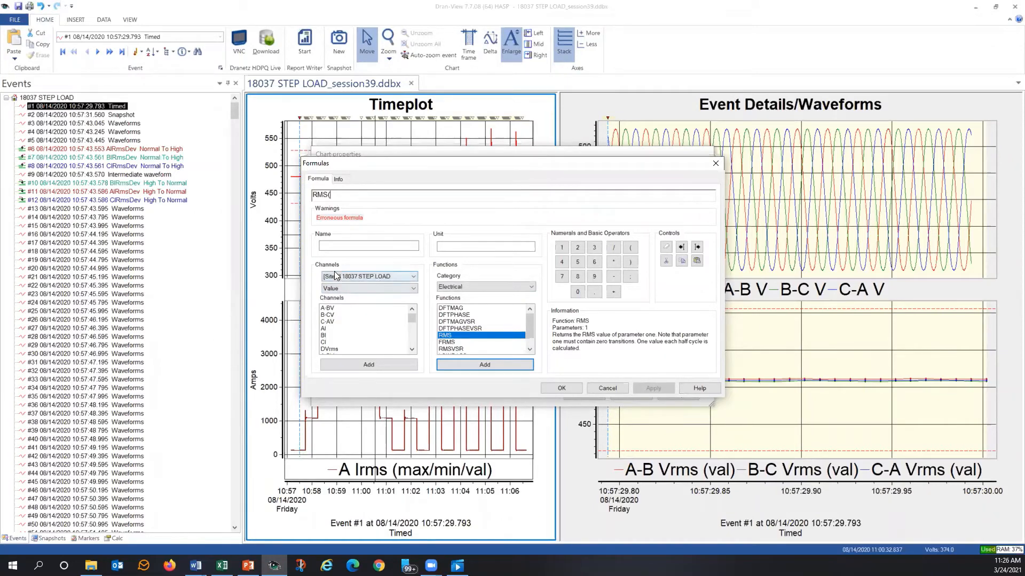
Step: Insert the A-BV channel of site 18037 STEP LOAD, using its Value reading, as the RMS function's parameter
{"action": "left_click", "coordinate": [414, 277]}
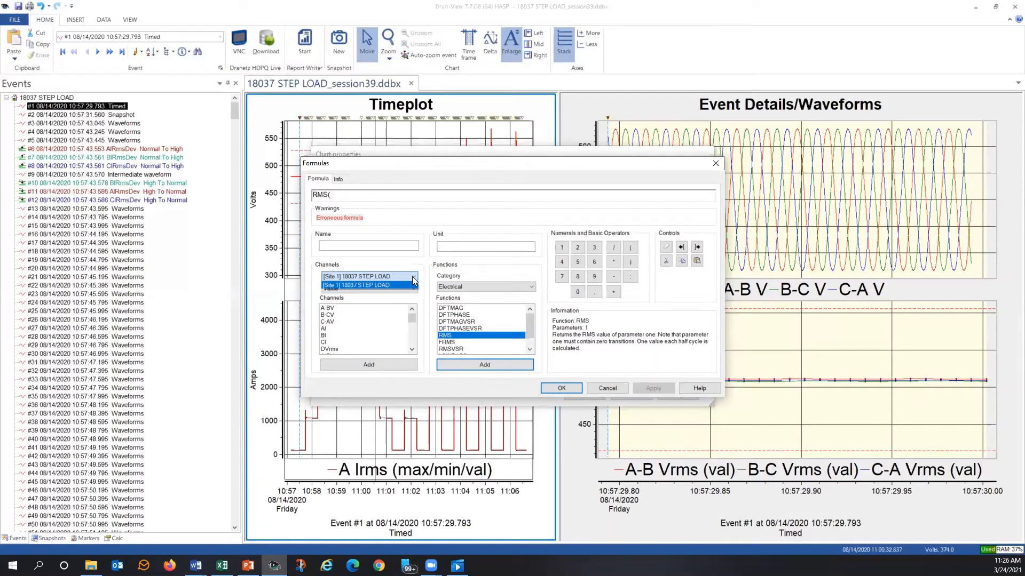
{"action": "left_click", "coordinate": [414, 281]}
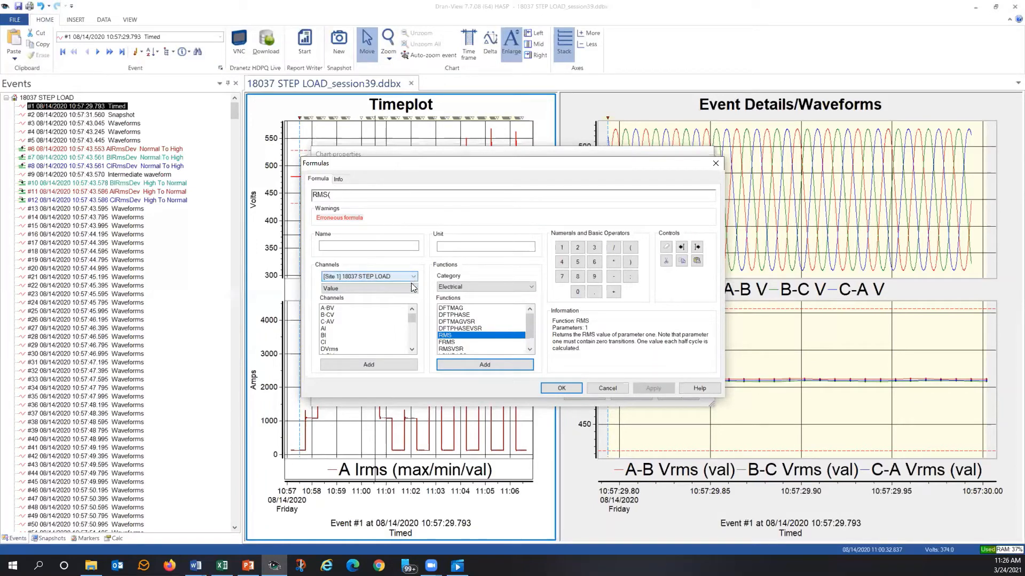
{"action": "left_click", "coordinate": [415, 289]}
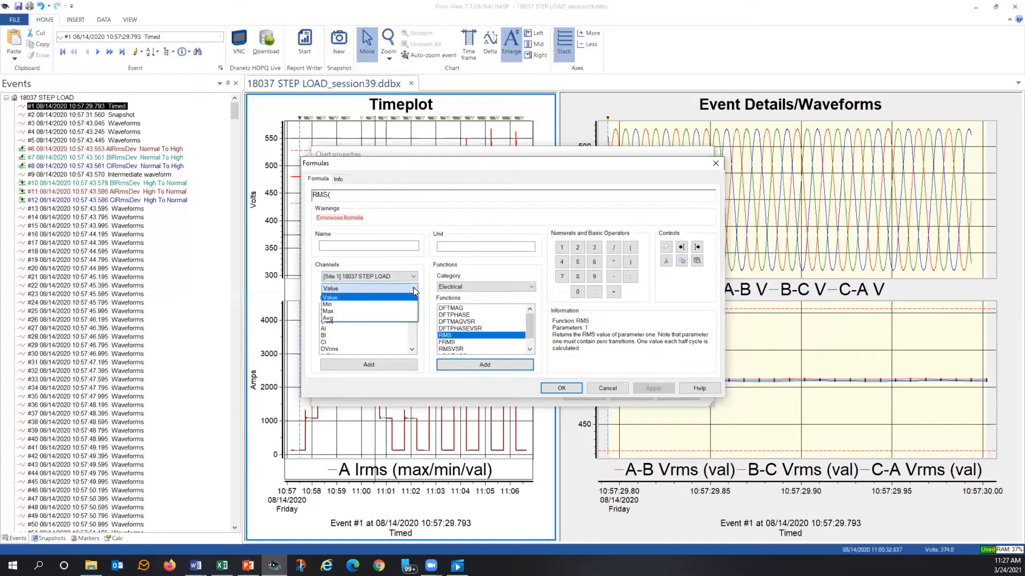
{"action": "left_click", "coordinate": [346, 300]}
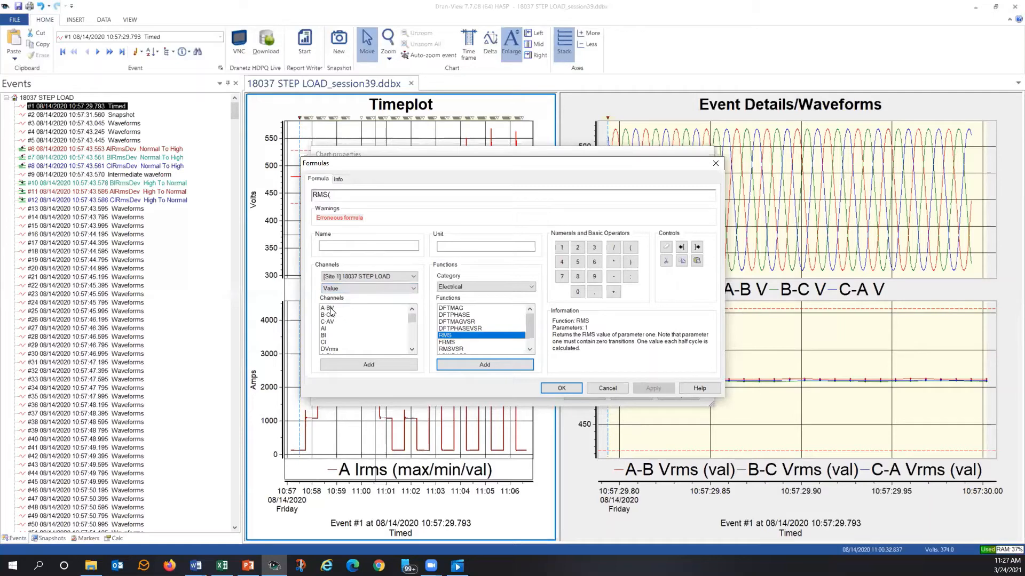
{"action": "left_click", "coordinate": [330, 308]}
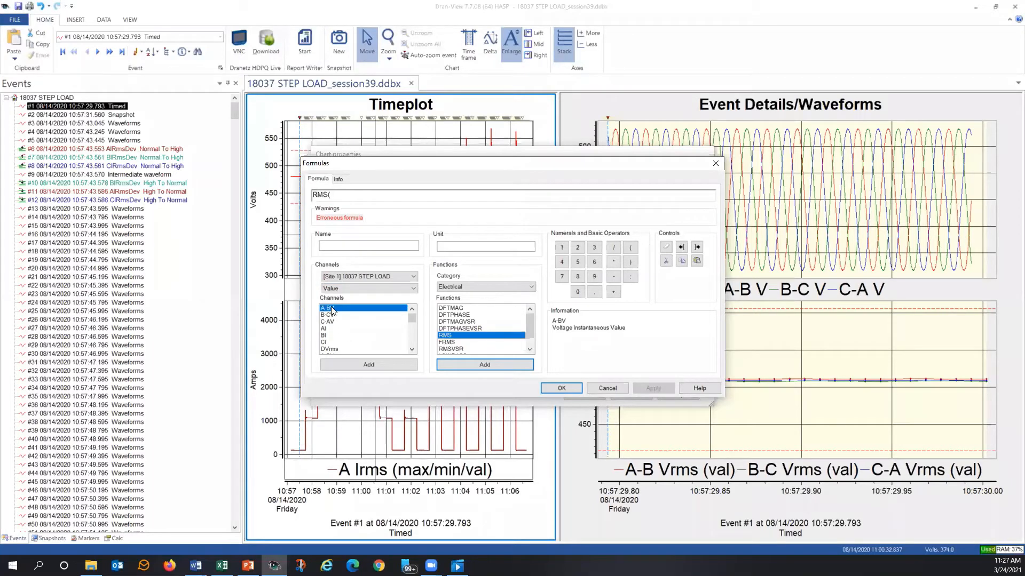
{"action": "left_click", "coordinate": [360, 363]}
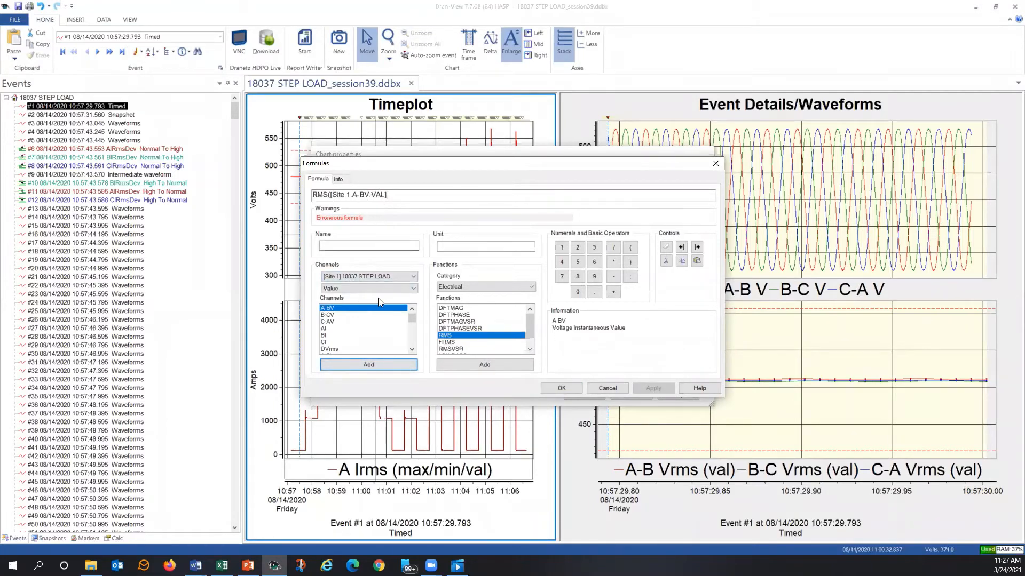
Step: Examine the other channels available for the formula, including the remaining voltage, RMS and peak channels
{"action": "left_click", "coordinate": [341, 315]}
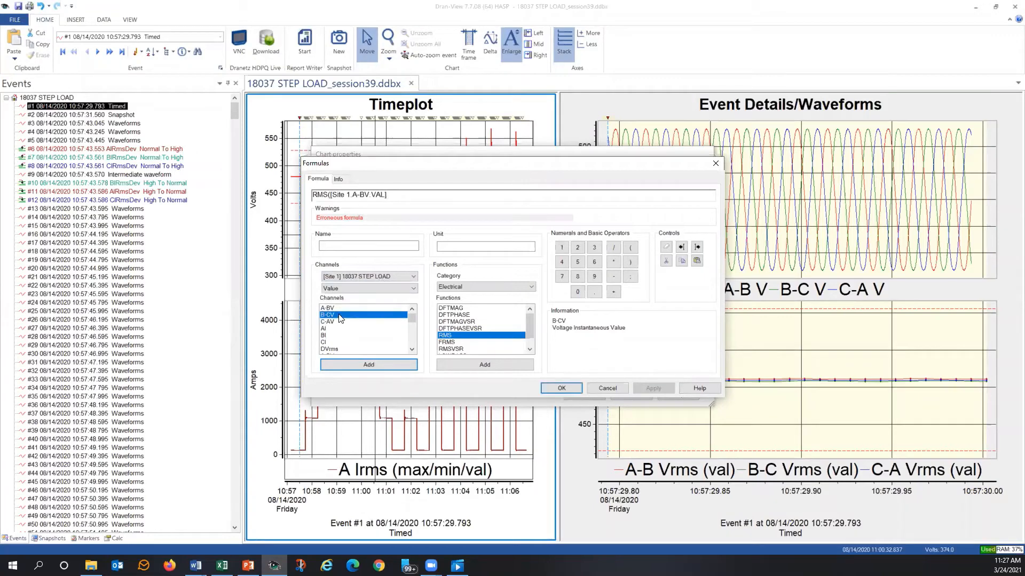
{"action": "left_click", "coordinate": [339, 323]}
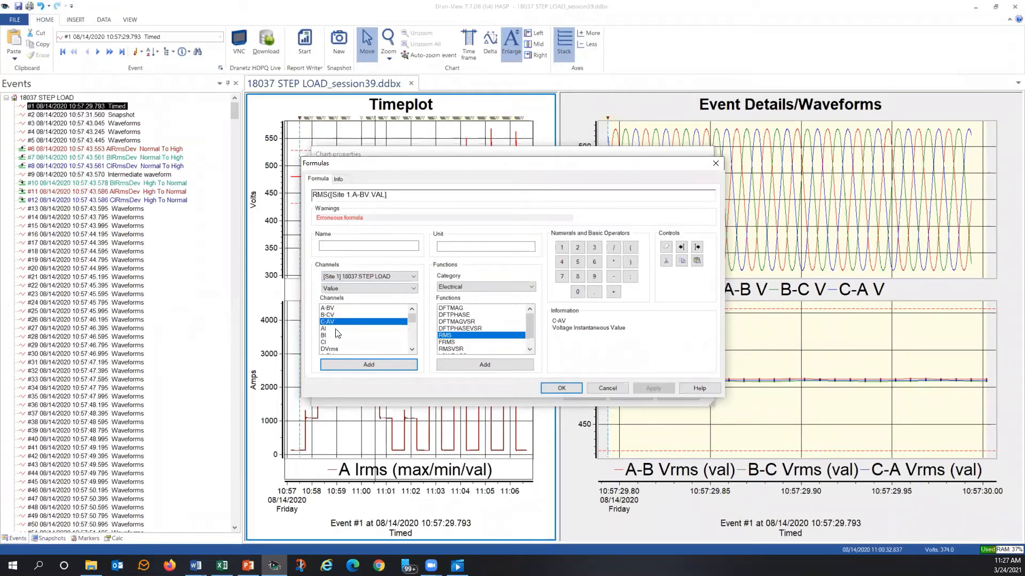
{"action": "left_click", "coordinate": [411, 350]}
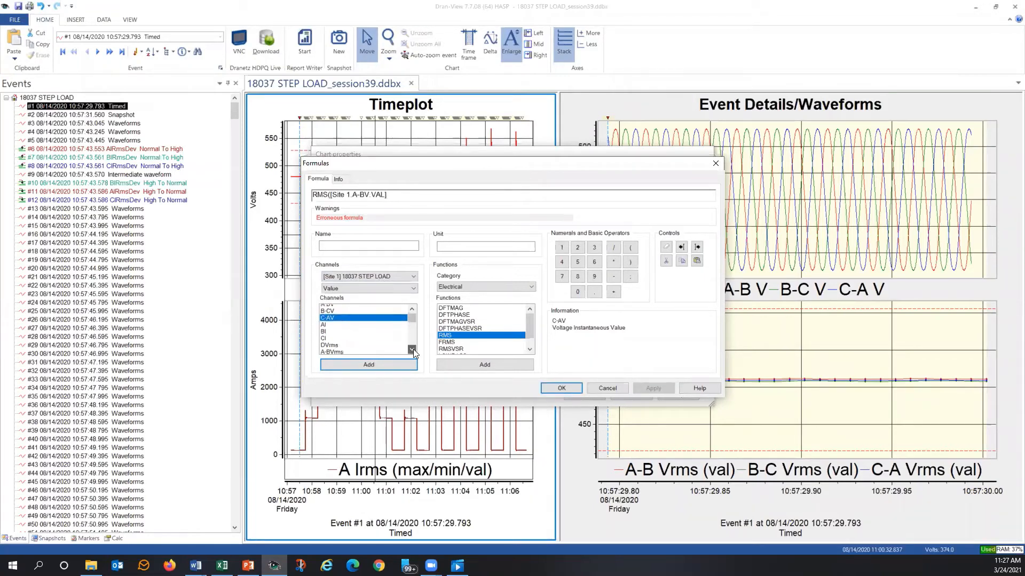
{"action": "left_click", "coordinate": [412, 350]}
{"action": "left_click", "coordinate": [412, 350]}
{"action": "left_click", "coordinate": [412, 350]}
{"action": "left_click", "coordinate": [412, 350]}
{"action": "left_click", "coordinate": [412, 350]}
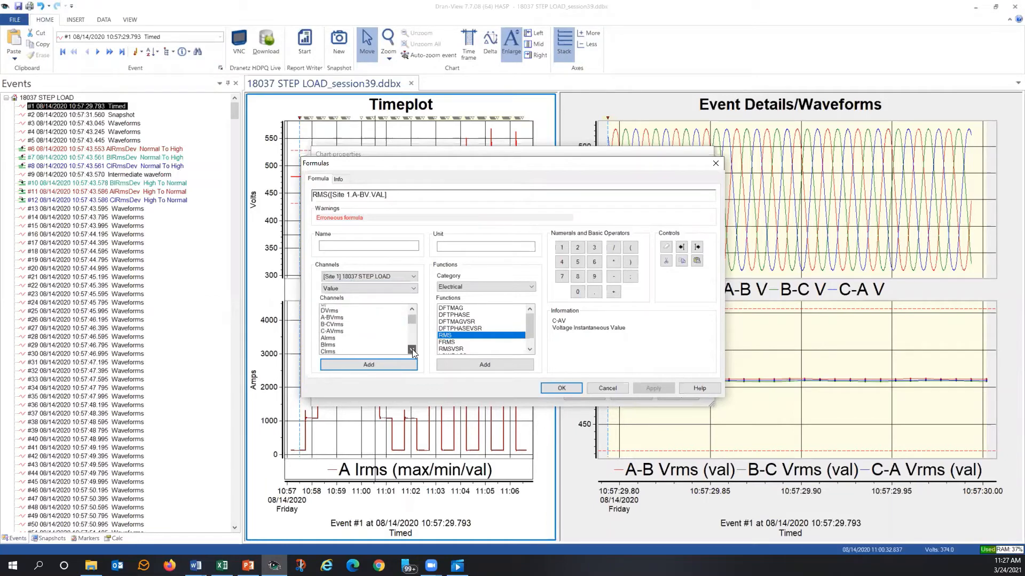
{"action": "left_click", "coordinate": [412, 350]}
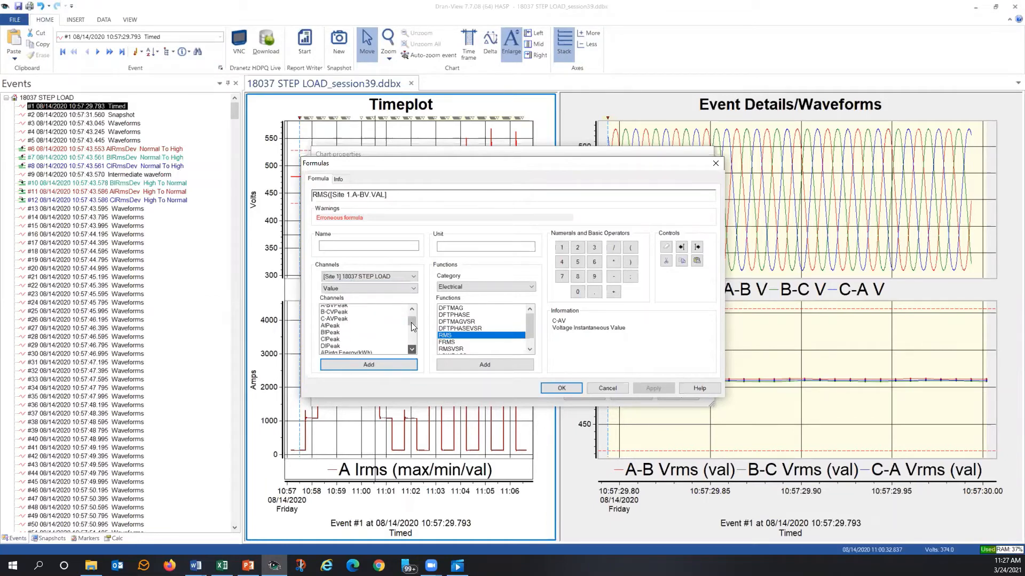
{"action": "mouse_move", "coordinate": [411, 323]}
{"action": "left_mouse_down"}
{"action": "mouse_move", "coordinate": [411, 342]}
{"action": "mouse_move", "coordinate": [412, 315]}
{"action": "left_mouse_up"}
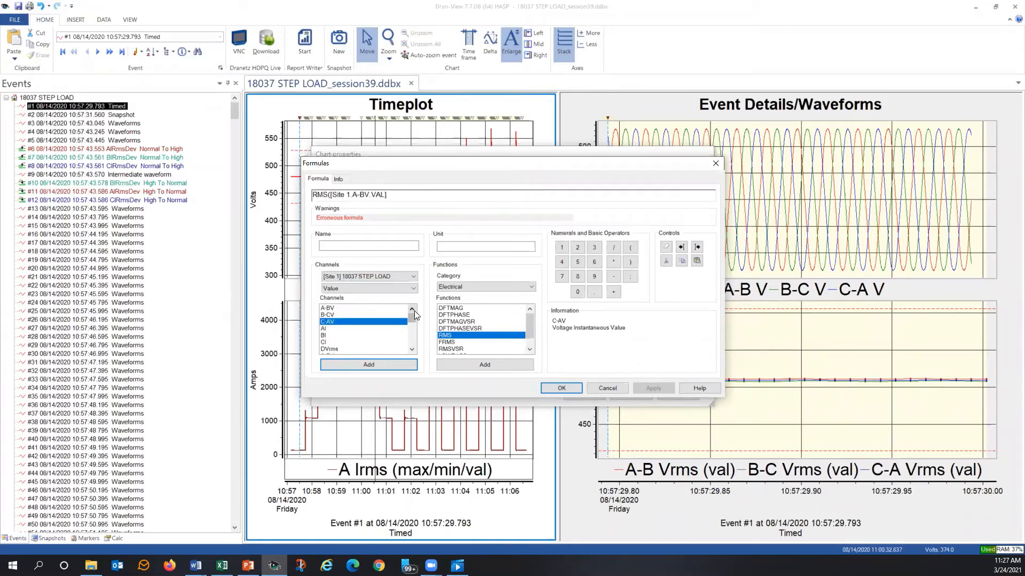
Step: Close the RMS formula's parenthesis and enter the name "New RMS calc" with the unit V
{"action": "left_click", "coordinate": [410, 196]}
{"action": "type", "text": ")"}
{"action": "left_click", "coordinate": [333, 247]}
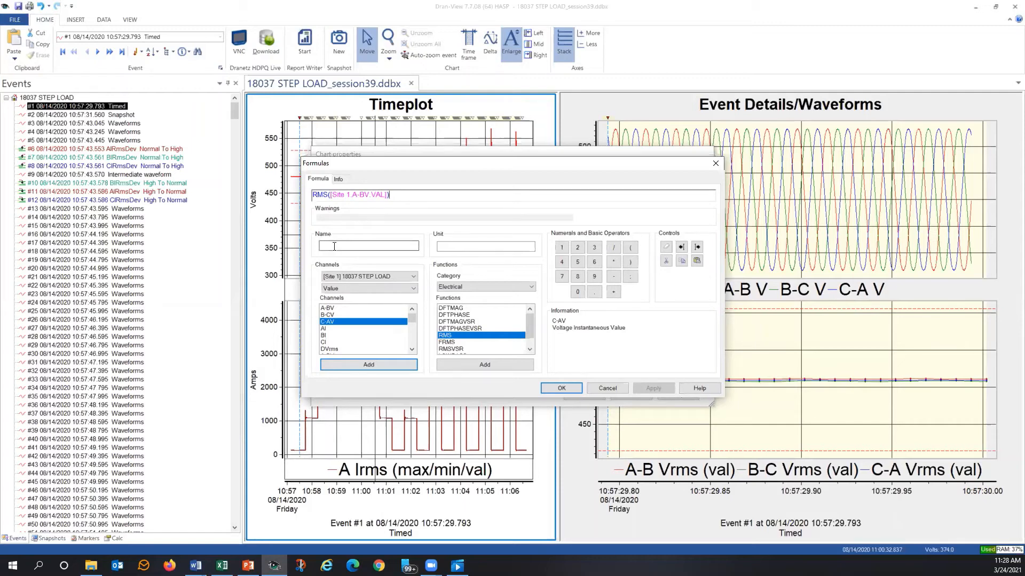
{"action": "left_click", "coordinate": [338, 244]}
{"action": "type", "text": "New RMS calc"}
{"action": "left_click", "coordinate": [478, 248]}
{"action": "type", "text": "V"}
{"action": "left_click", "coordinate": [558, 388]}
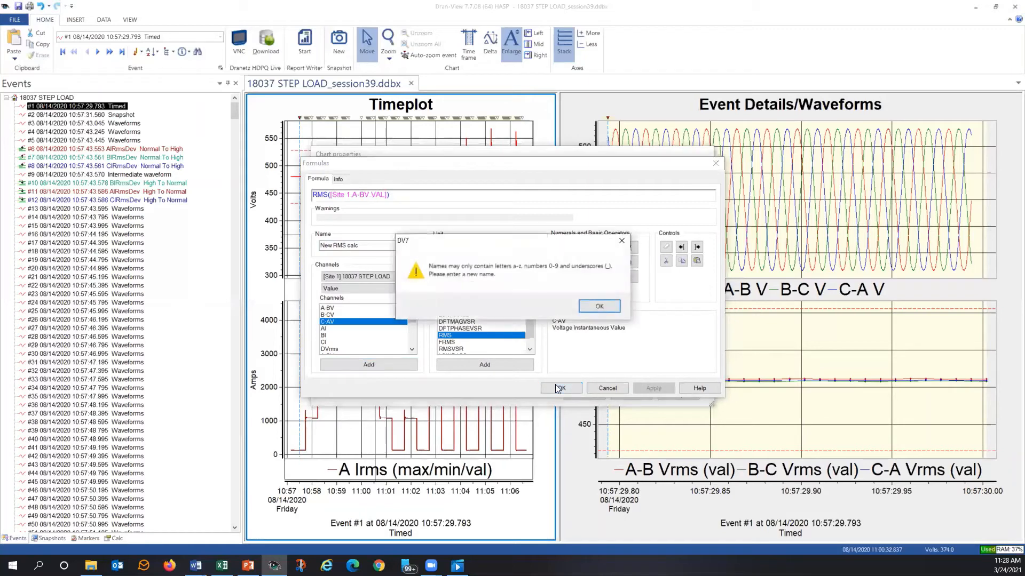
Step: Rename the formula New_RMS_calc, using underscores instead of spaces, and add it to the math channels
{"action": "left_click", "coordinate": [593, 306]}
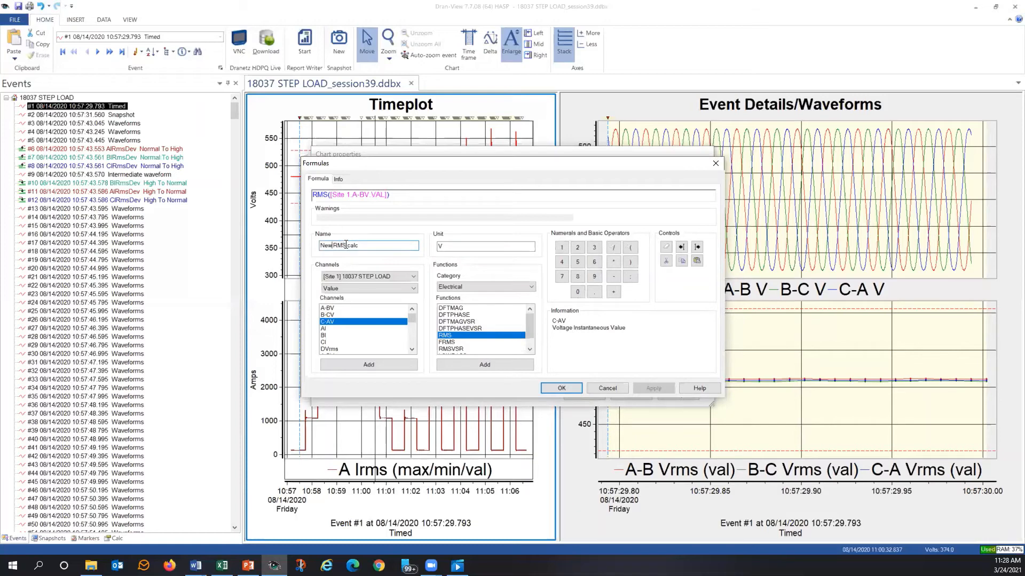
{"action": "key", "text": "BackSpace"}
{"action": "type", "text": "_"}
{"action": "key", "text": "BackSpace"}
{"action": "type", "text": "_"}
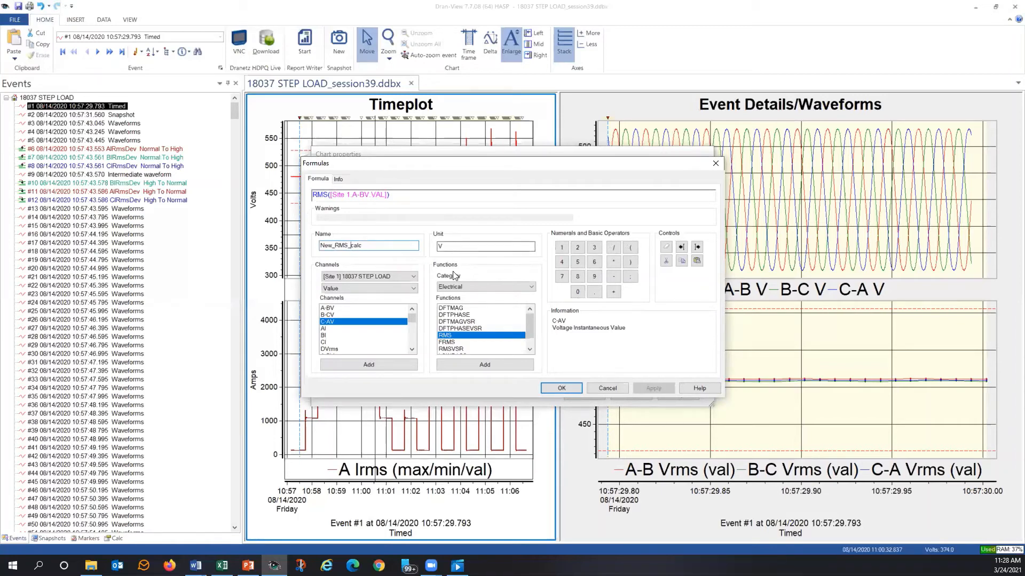
{"action": "left_click", "coordinate": [566, 388]}
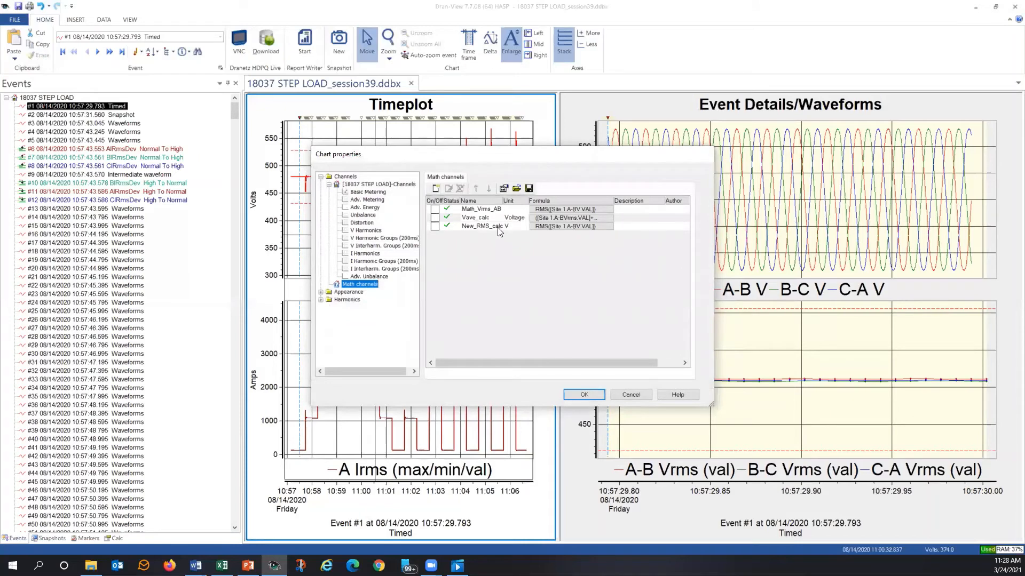
Step: Examine the Math_Vrms_AB formula and the available function categories, including the Trigonometric functions, without changing anything
{"action": "double_click", "coordinate": [543, 210]}
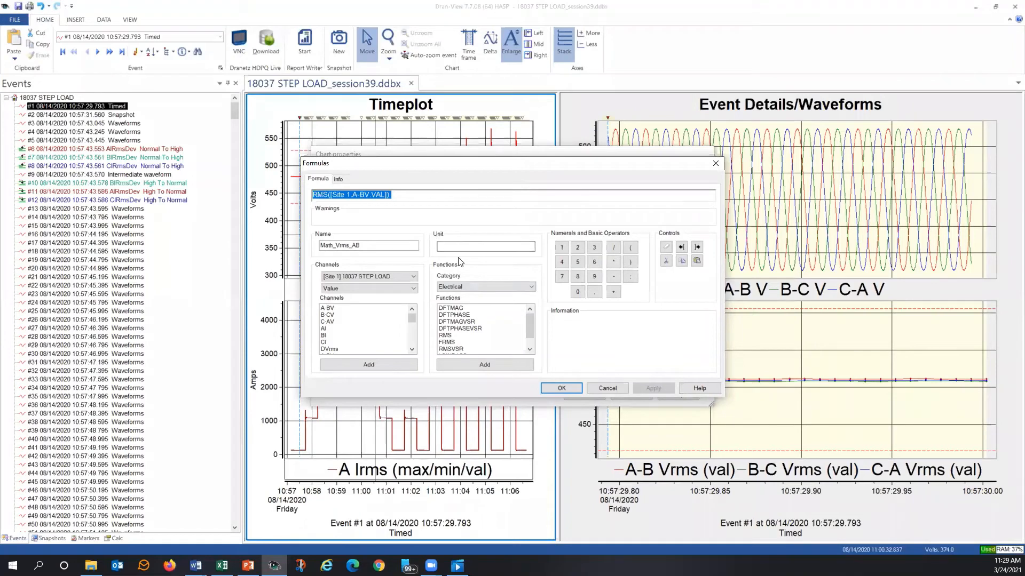
{"action": "left_click", "coordinate": [487, 288]}
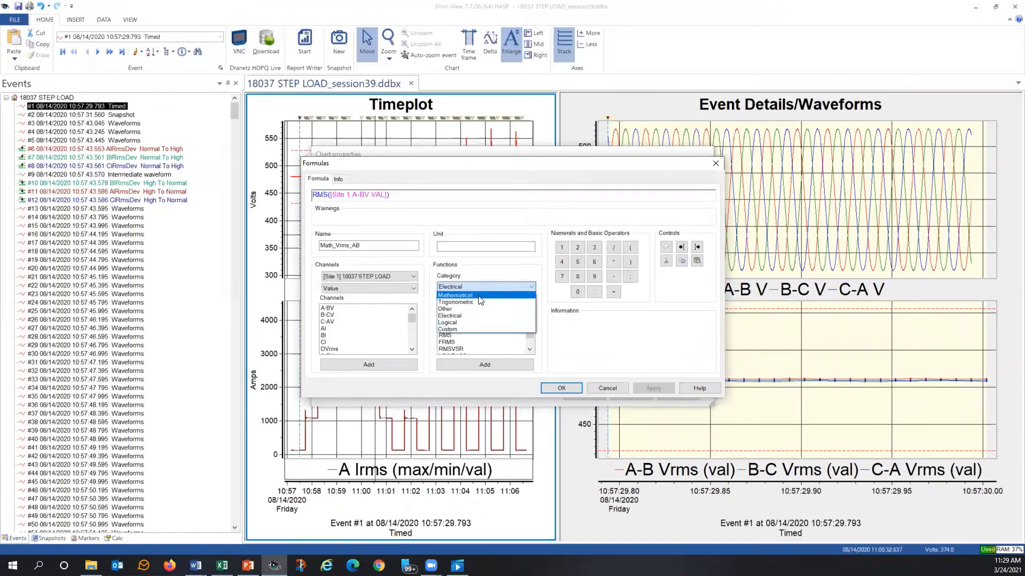
{"action": "left_click", "coordinate": [480, 302]}
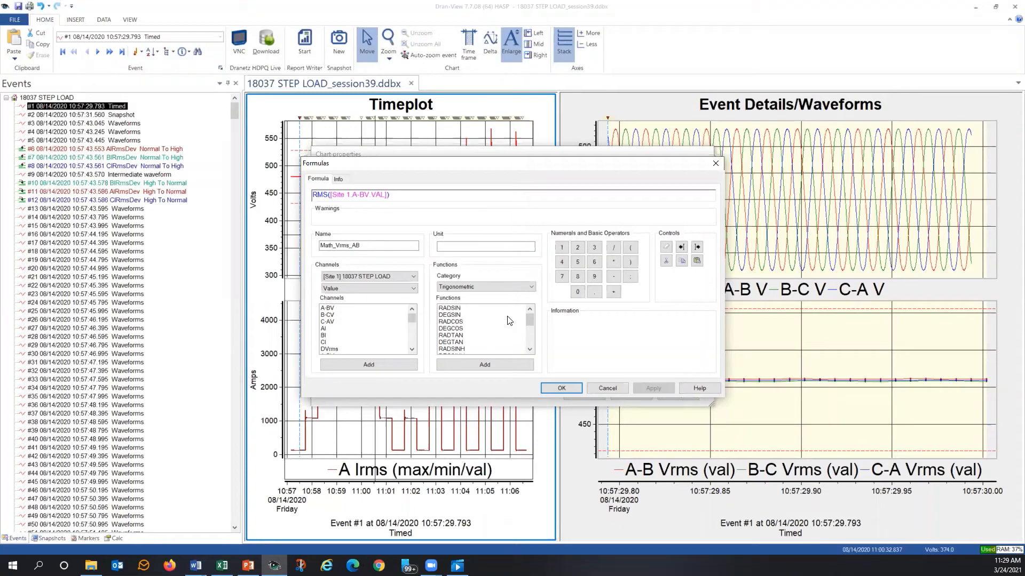
{"action": "left_click", "coordinate": [608, 388]}
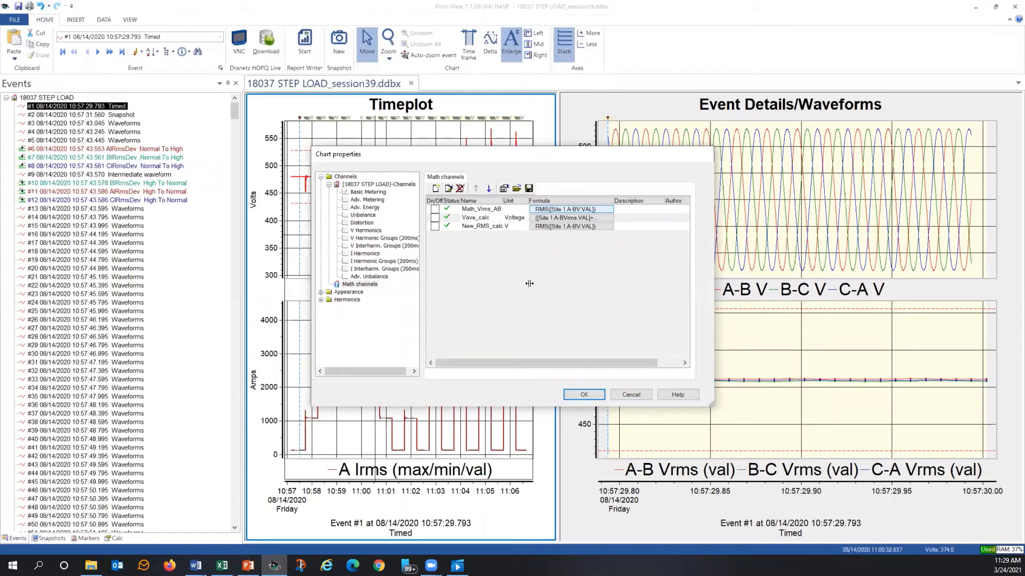
Step: Turn on the Math_Vrms_AB channel in the timeplot and remove the A-phase Irms channel, keeping A-B Vrms
{"action": "left_click", "coordinate": [436, 226]}
{"action": "left_click", "coordinate": [434, 218]}
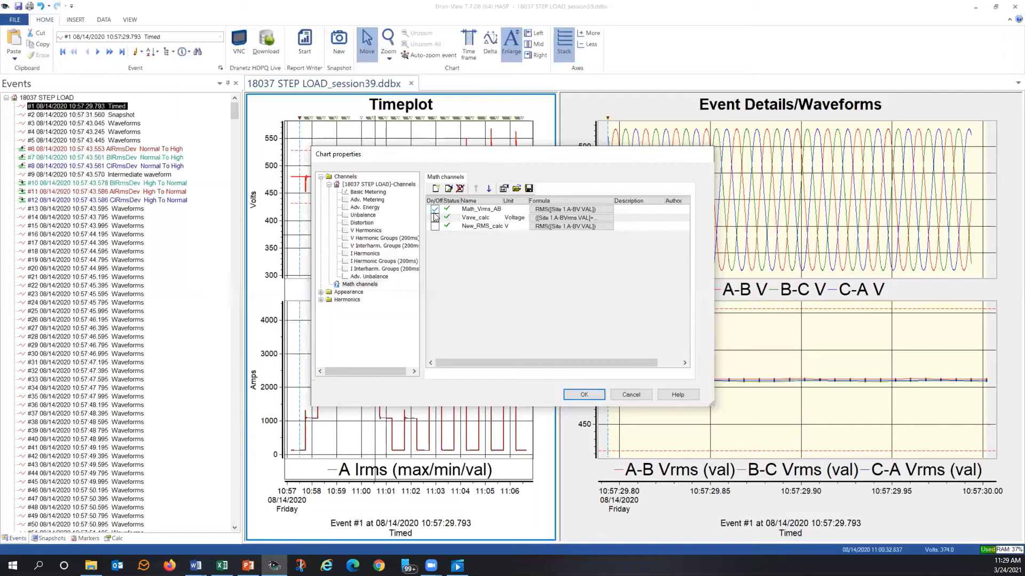
{"action": "left_click", "coordinate": [367, 193]}
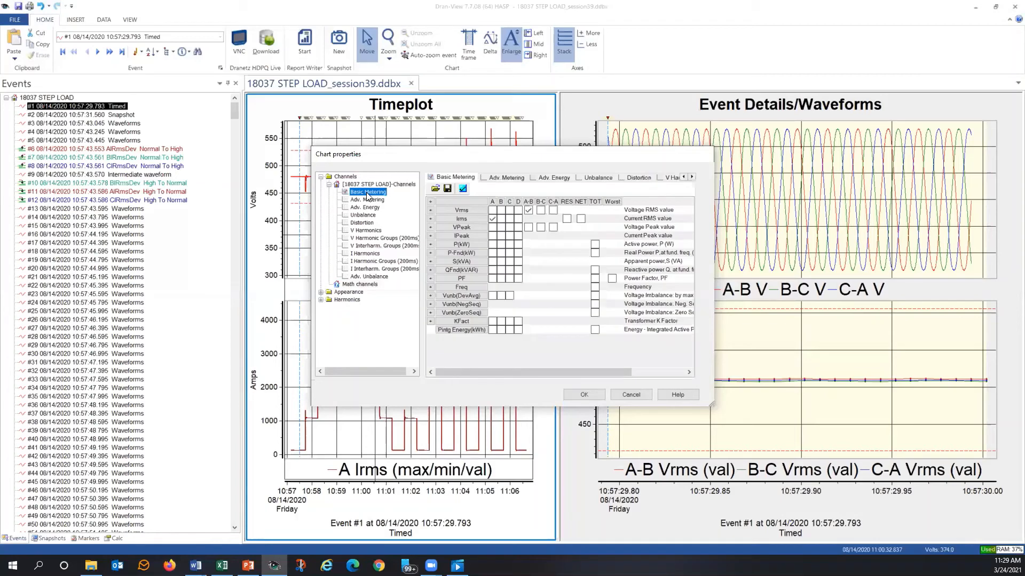
{"action": "left_click", "coordinate": [490, 219]}
{"action": "left_click", "coordinate": [529, 211]}
{"action": "left_click", "coordinate": [582, 396]}
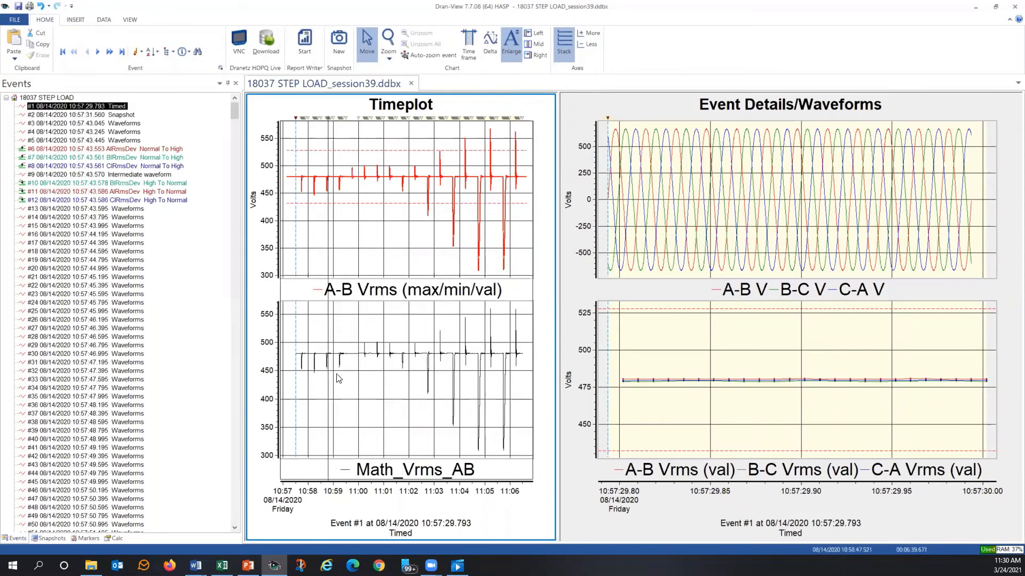
Step: In the timeplot's math channels, turn off Math_Vrms_AB and turn on Vave_calc
{"action": "mouse_move", "coordinate": [342, 363]}
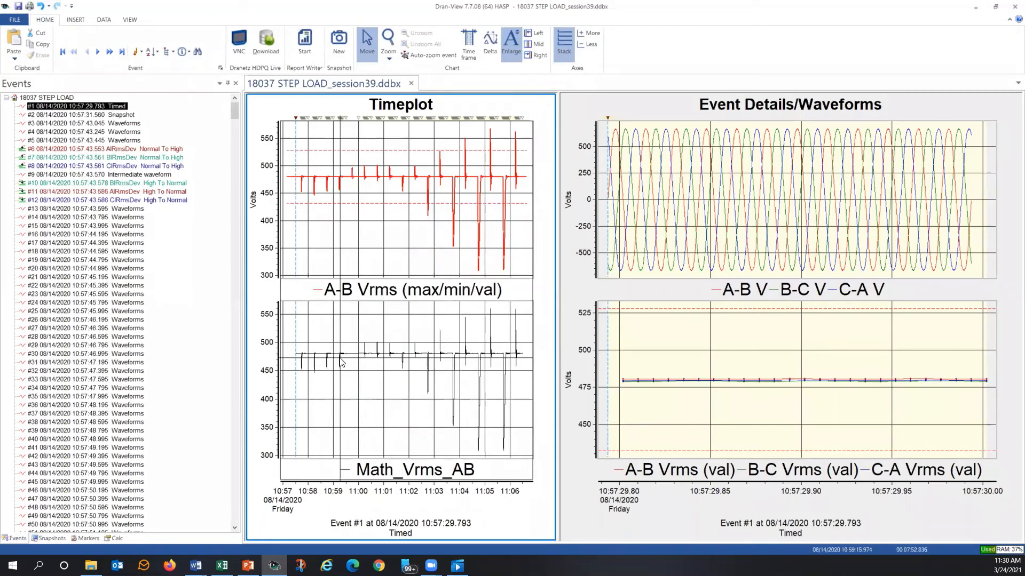
{"action": "right_click", "coordinate": [370, 325]}
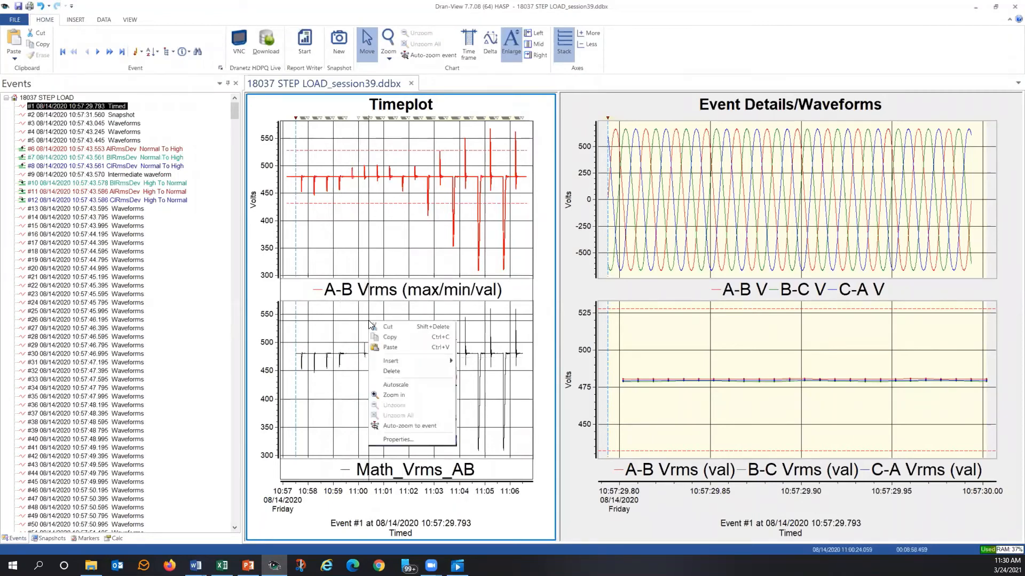
{"action": "left_click", "coordinate": [406, 437]}
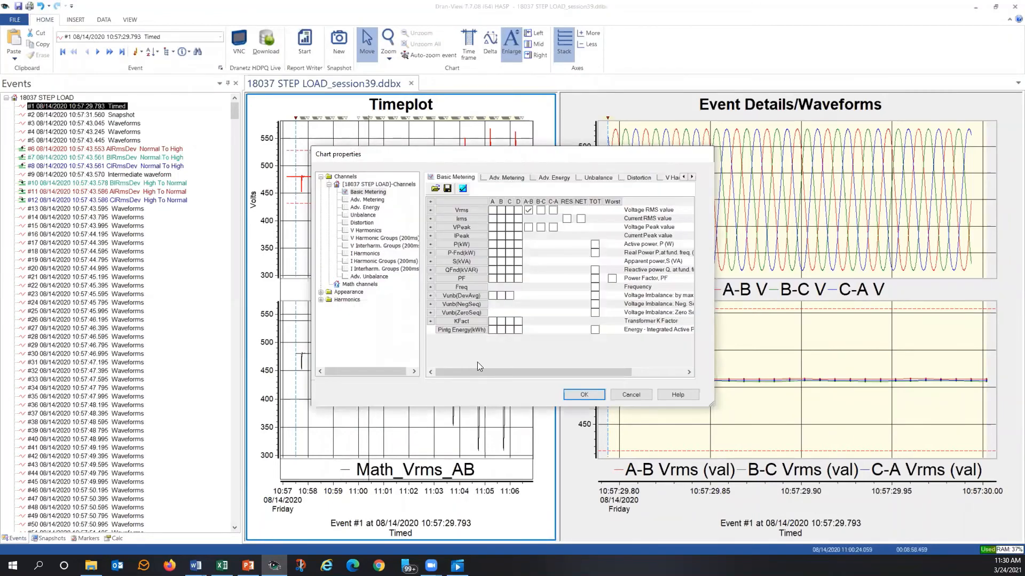
{"action": "left_click", "coordinate": [346, 286]}
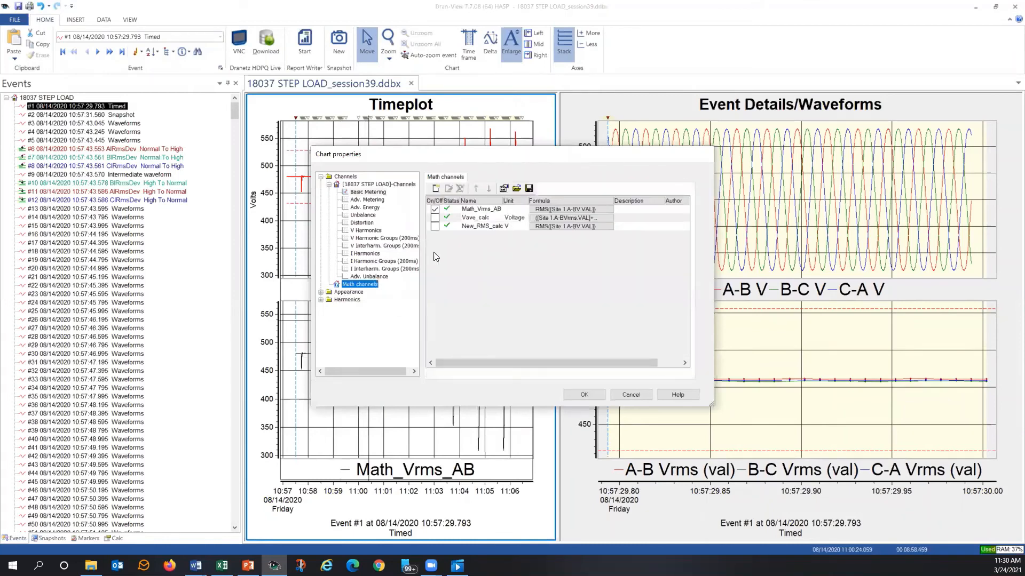
{"action": "left_click", "coordinate": [435, 209]}
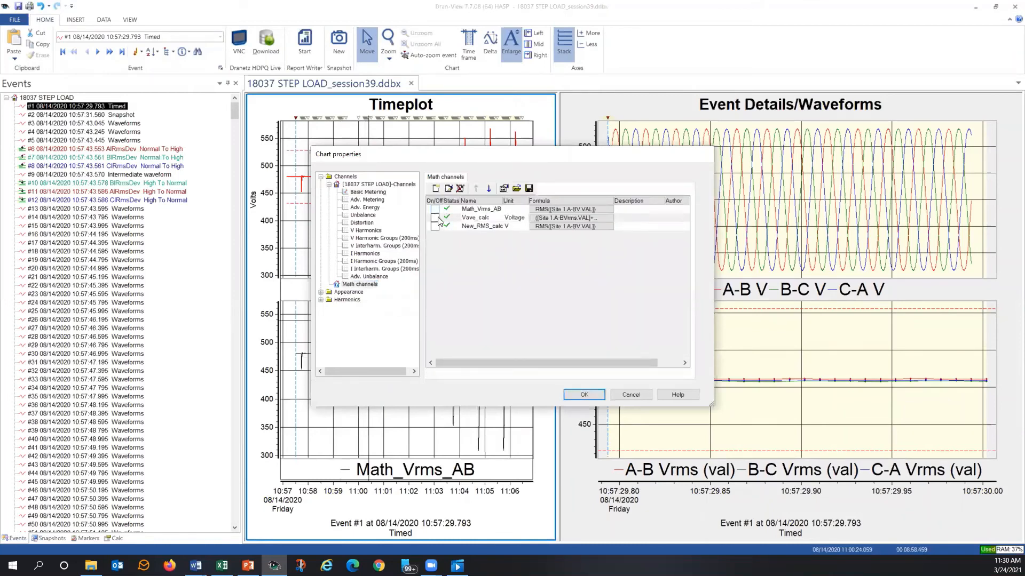
{"action": "left_click", "coordinate": [435, 218]}
Step: Review the Vave_calc formula without changing it and apply the channel selection to the timeplot
{"action": "double_click", "coordinate": [581, 218]}
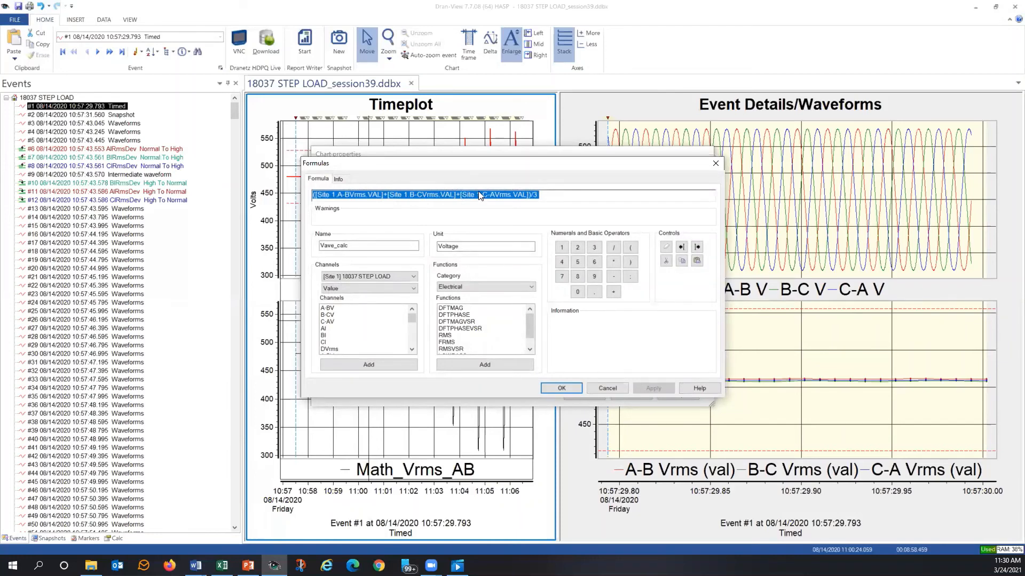
{"action": "left_click", "coordinate": [593, 387]}
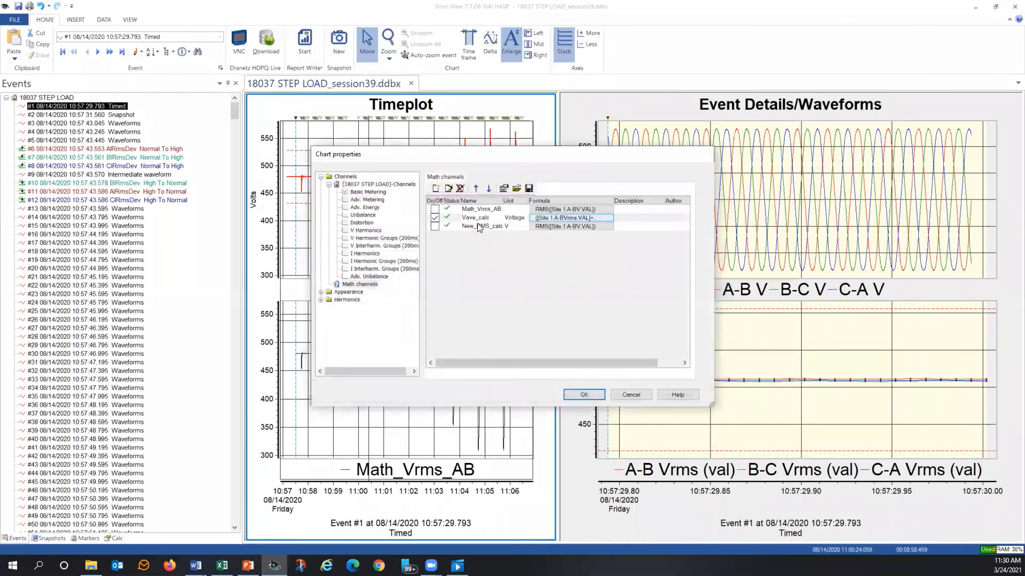
{"action": "left_click", "coordinate": [576, 398]}
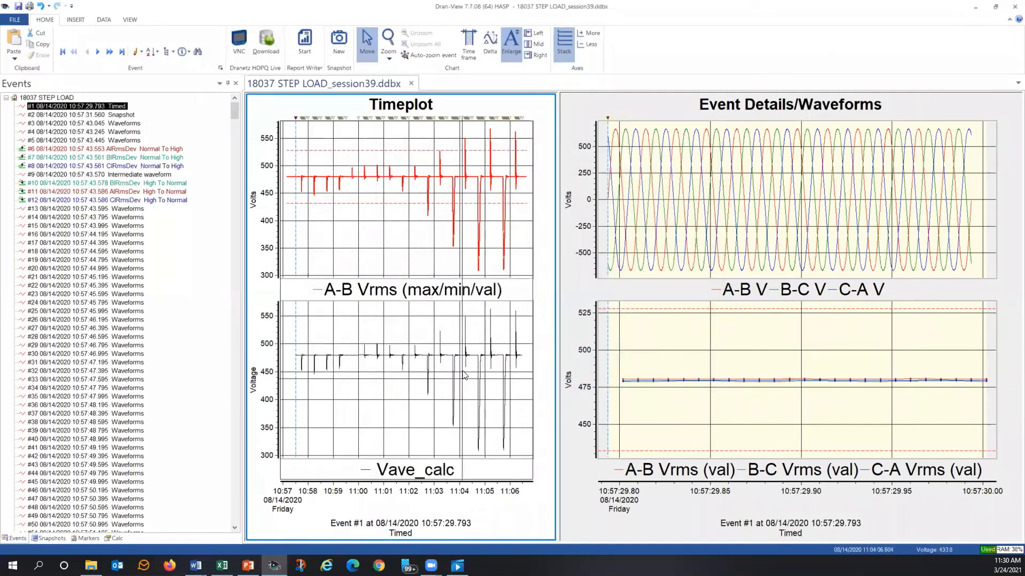
Step: Reopen the timeplot's chart properties at the list of math channels
{"action": "mouse_move", "coordinate": [492, 333]}
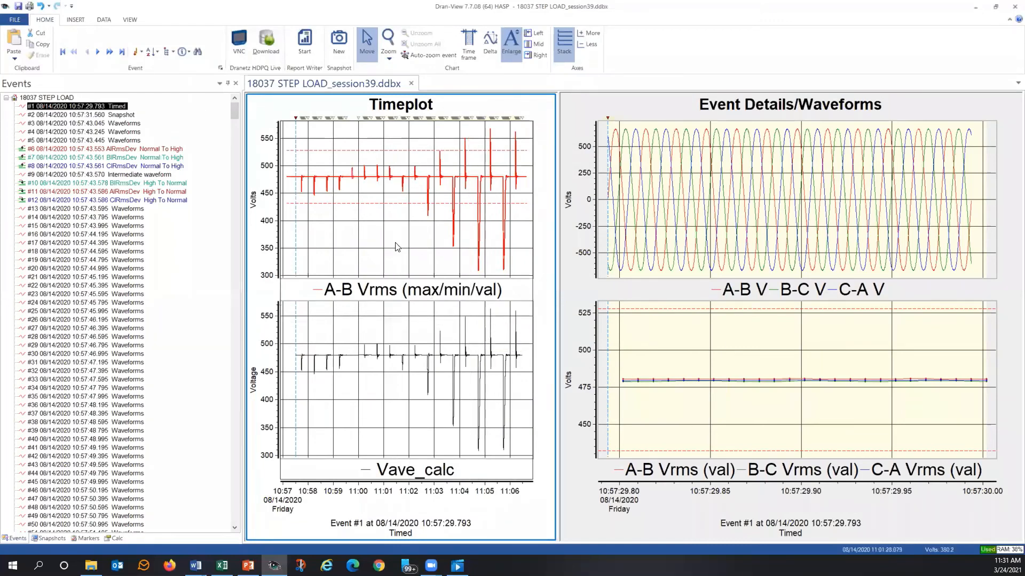
{"action": "mouse_move", "coordinate": [395, 257]}
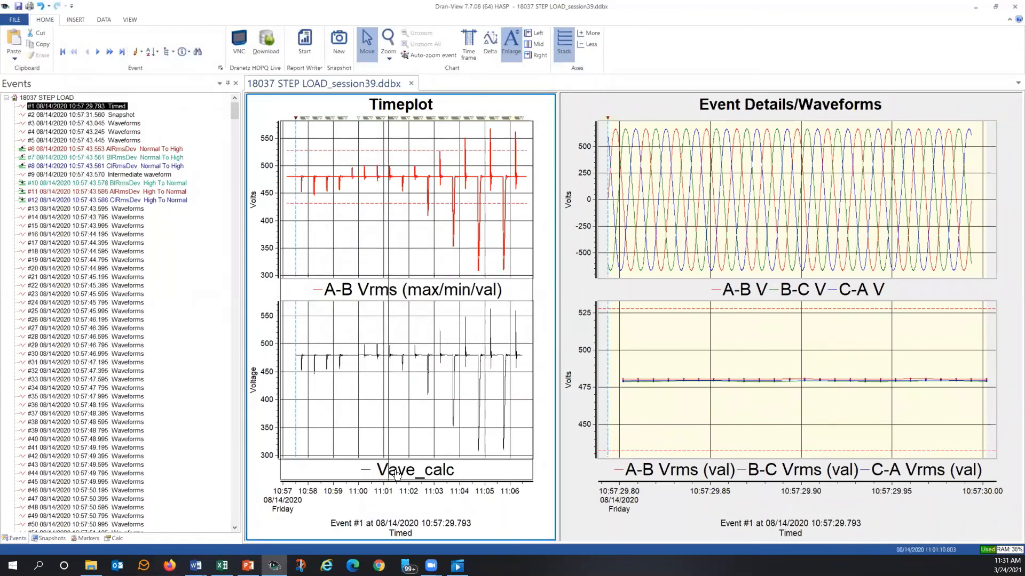
{"action": "mouse_move", "coordinate": [395, 475]}
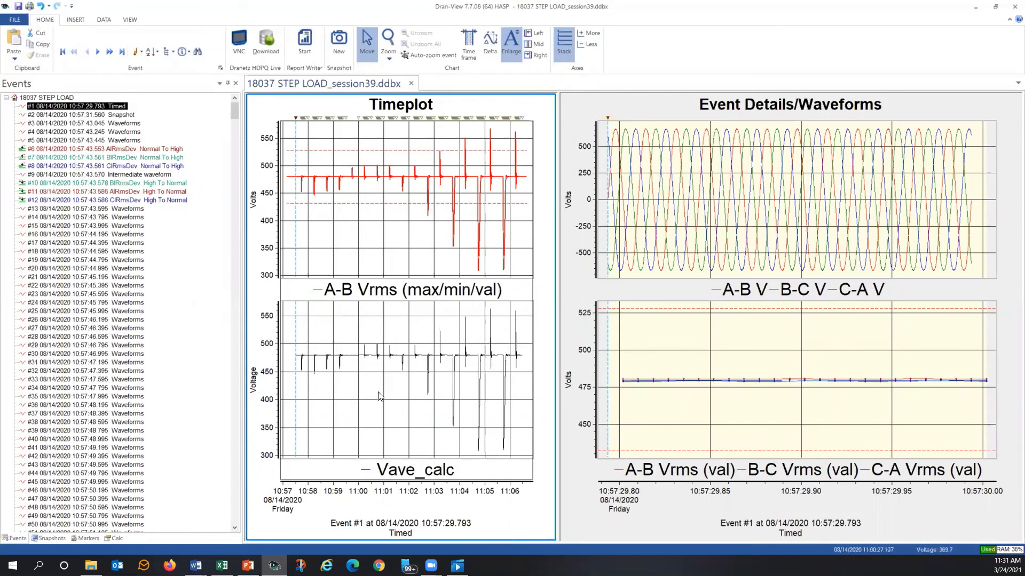
{"action": "mouse_move", "coordinate": [376, 391]}
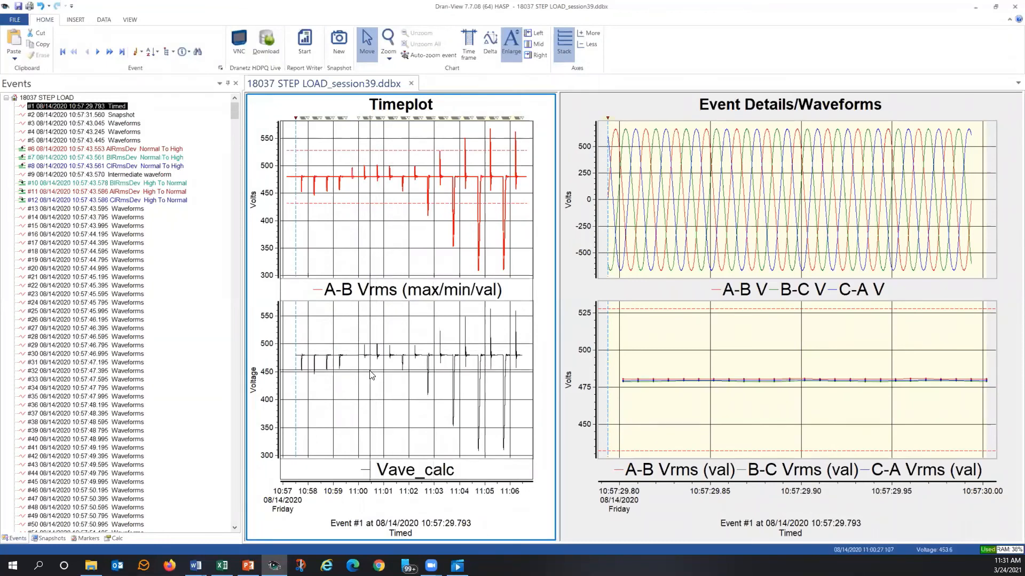
{"action": "right_click", "coordinate": [369, 252]}
{"action": "left_click", "coordinate": [397, 370]}
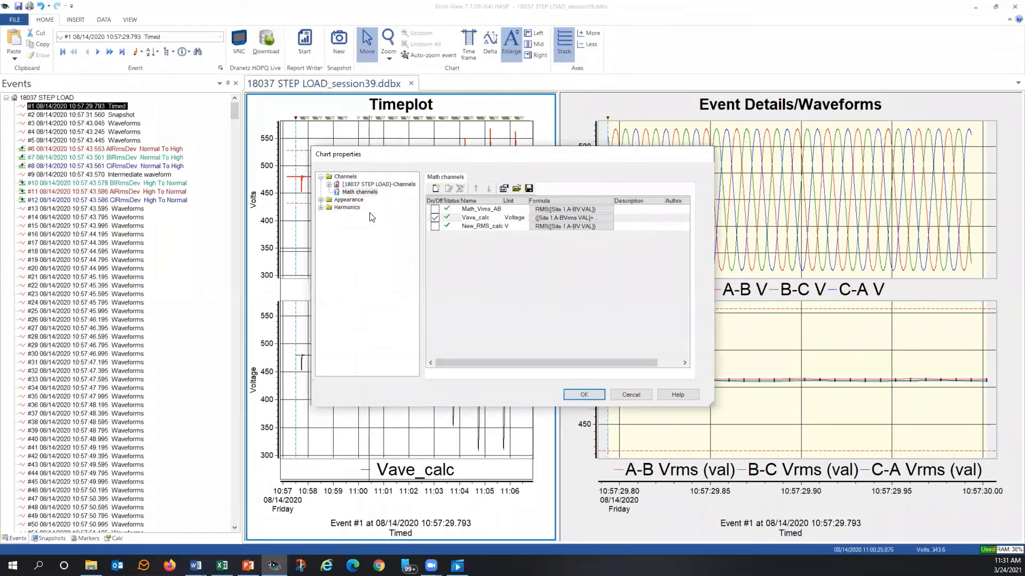
{"action": "left_click", "coordinate": [355, 193]}
{"action": "left_click", "coordinate": [363, 185]}
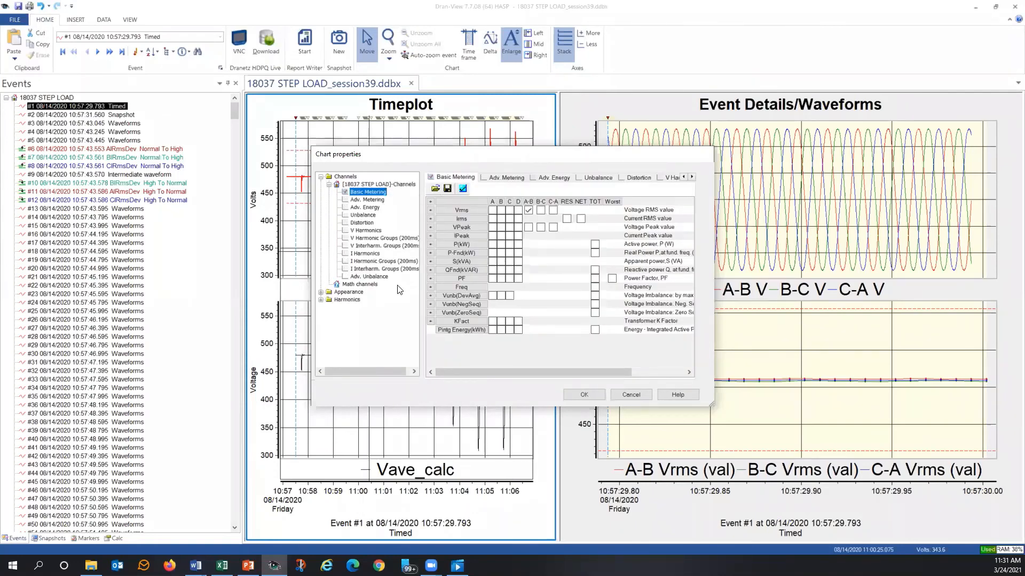
{"action": "left_click", "coordinate": [380, 283]}
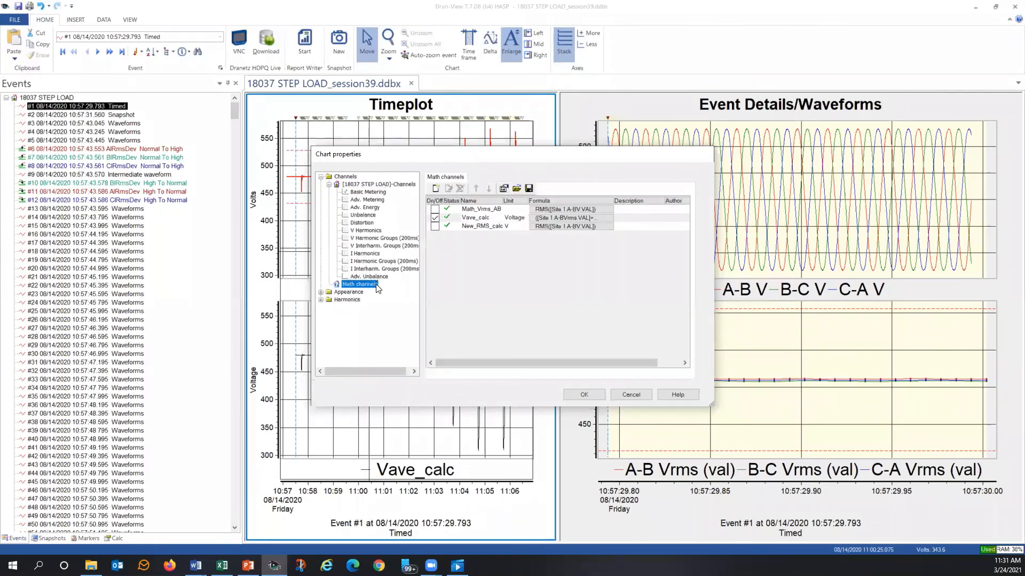
Step: Turn off the Vave_calc channel and delete the New_RMS_calc formula from the math channels
{"action": "left_click", "coordinate": [435, 211]}
{"action": "left_click", "coordinate": [435, 209]}
{"action": "left_click", "coordinate": [436, 218]}
{"action": "left_click", "coordinate": [435, 209]}
{"action": "left_click", "coordinate": [435, 210]}
{"action": "left_click", "coordinate": [435, 228]}
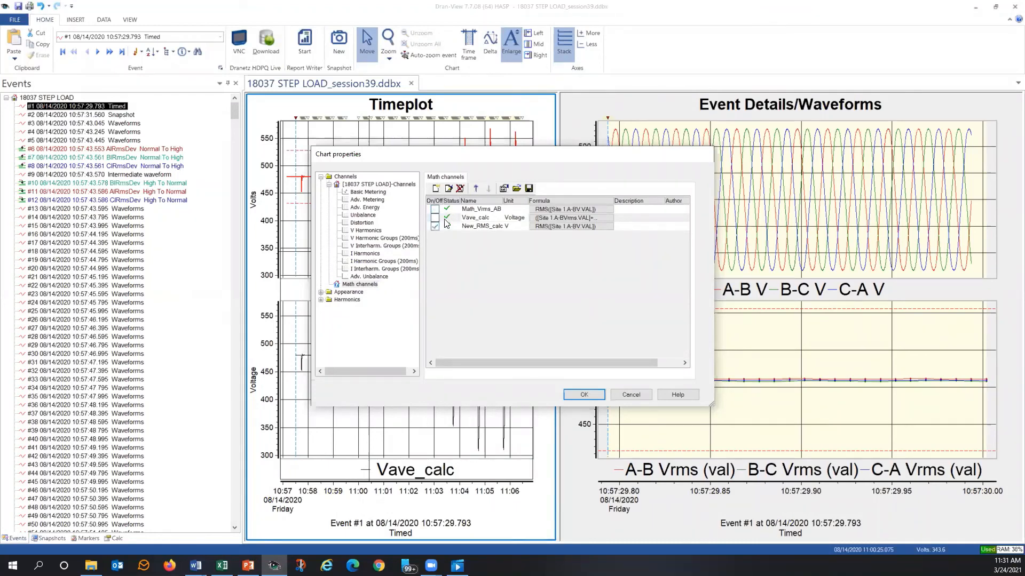
{"action": "left_click", "coordinate": [460, 189]}
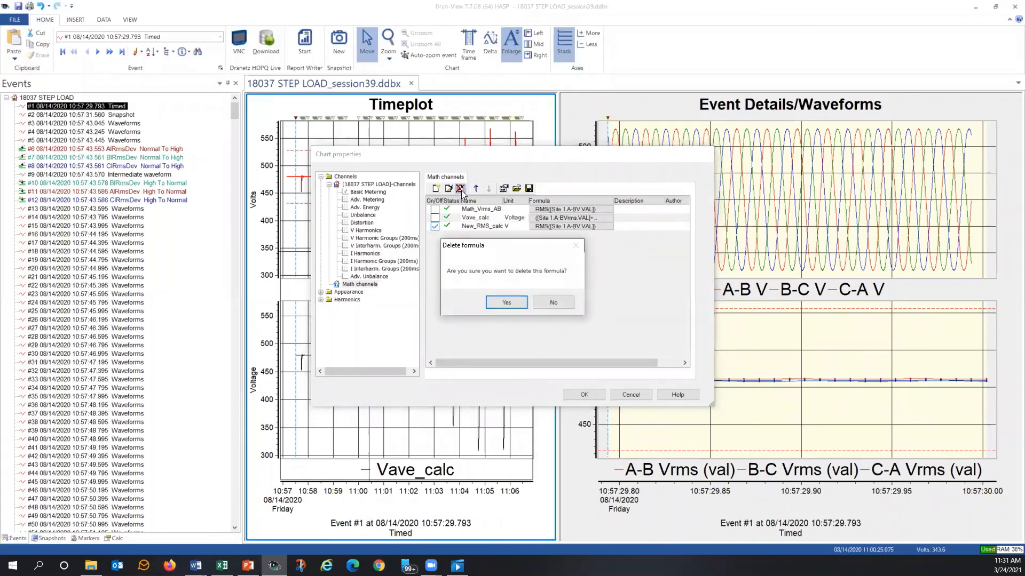
{"action": "left_click", "coordinate": [505, 303]}
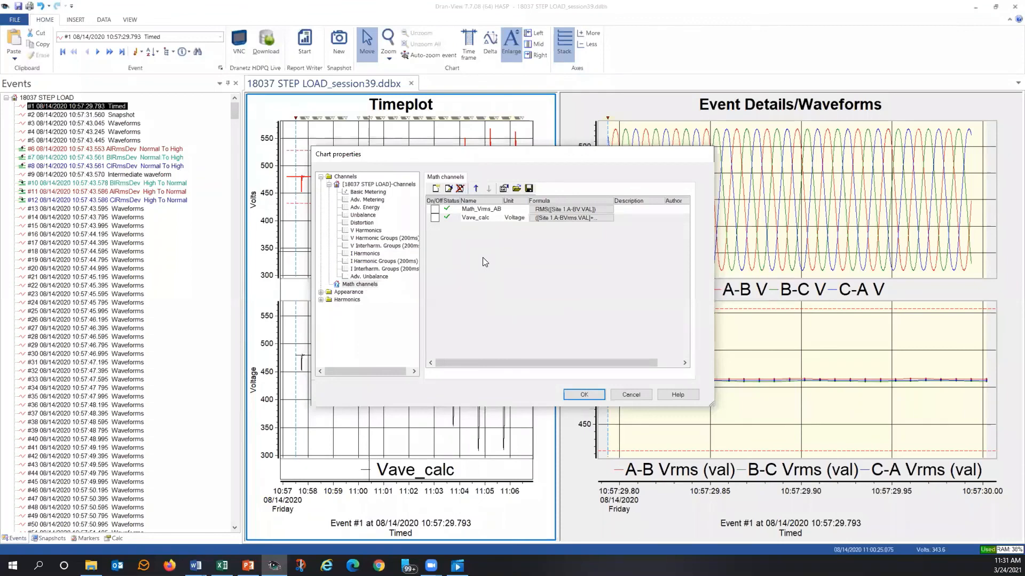
Step: Look at the import options for math channel formulas
{"action": "left_click", "coordinate": [517, 189]}
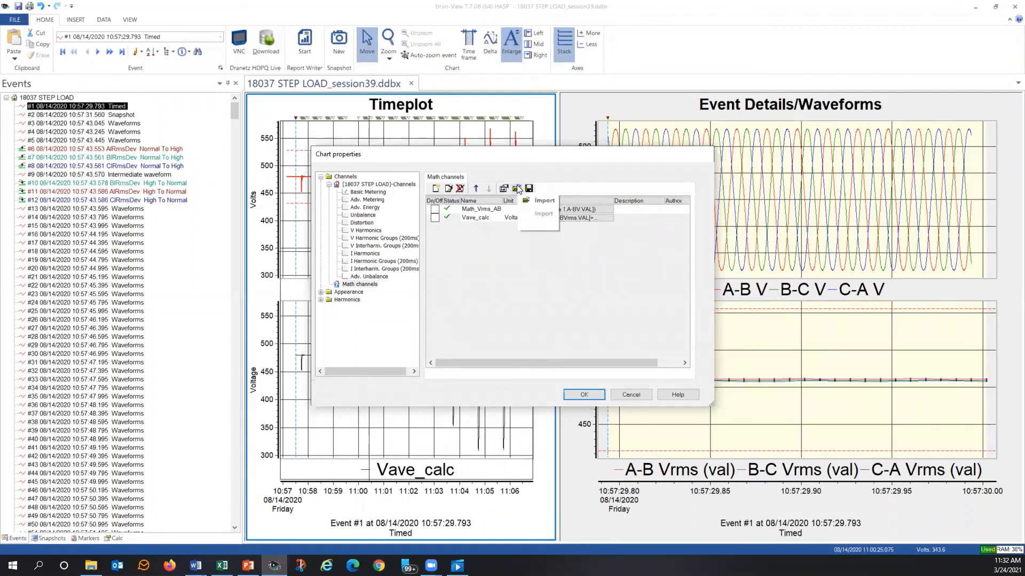
{"action": "left_click", "coordinate": [518, 190]}
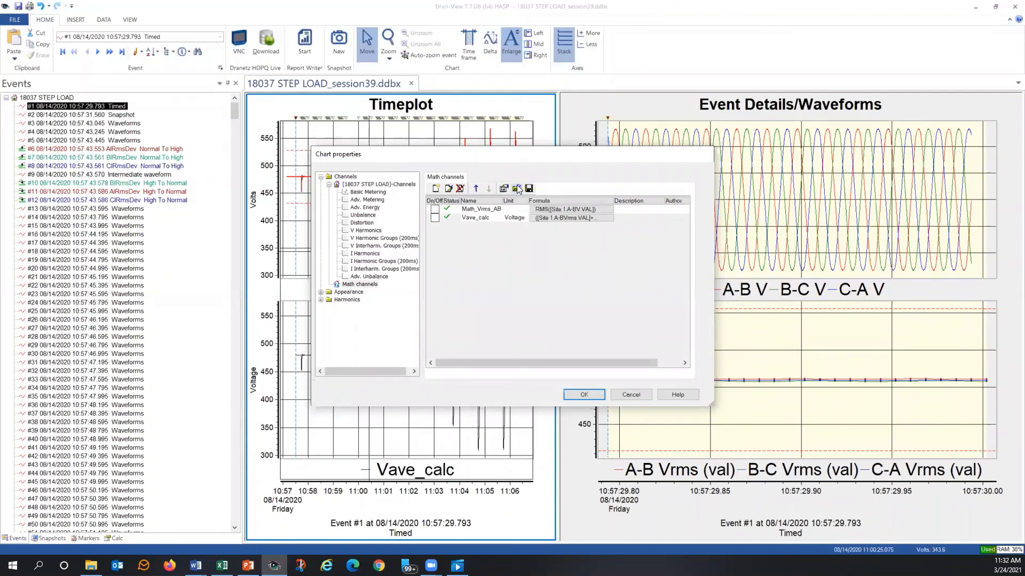